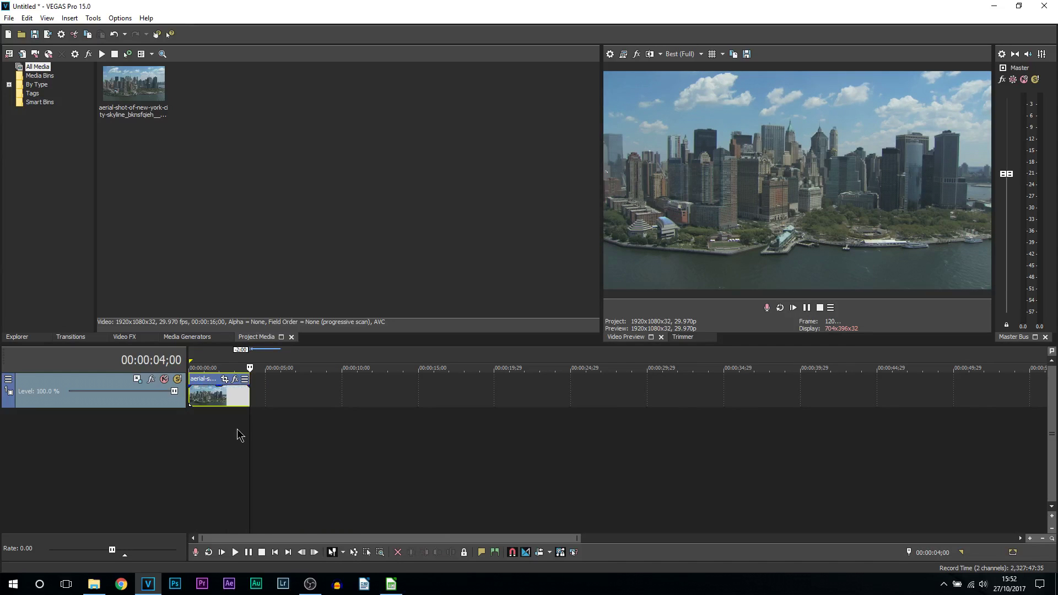
Step: Preview the four-second New York aerial clip, then open its Event Pan/Crop window
click(226, 424)
drag(226, 424, 249, 425)
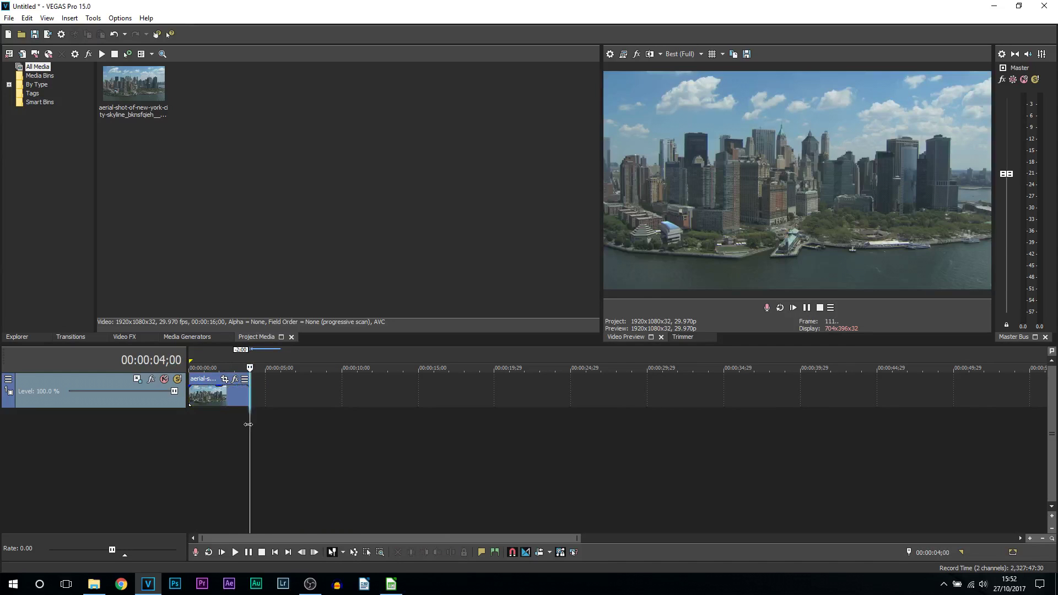
key(ctrl+Home)
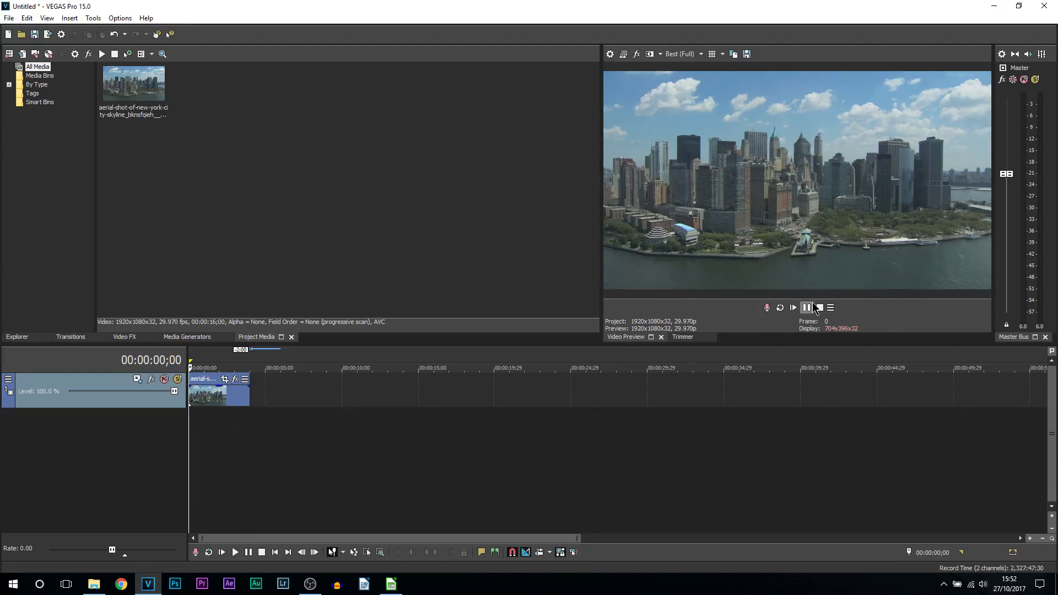
click(808, 309)
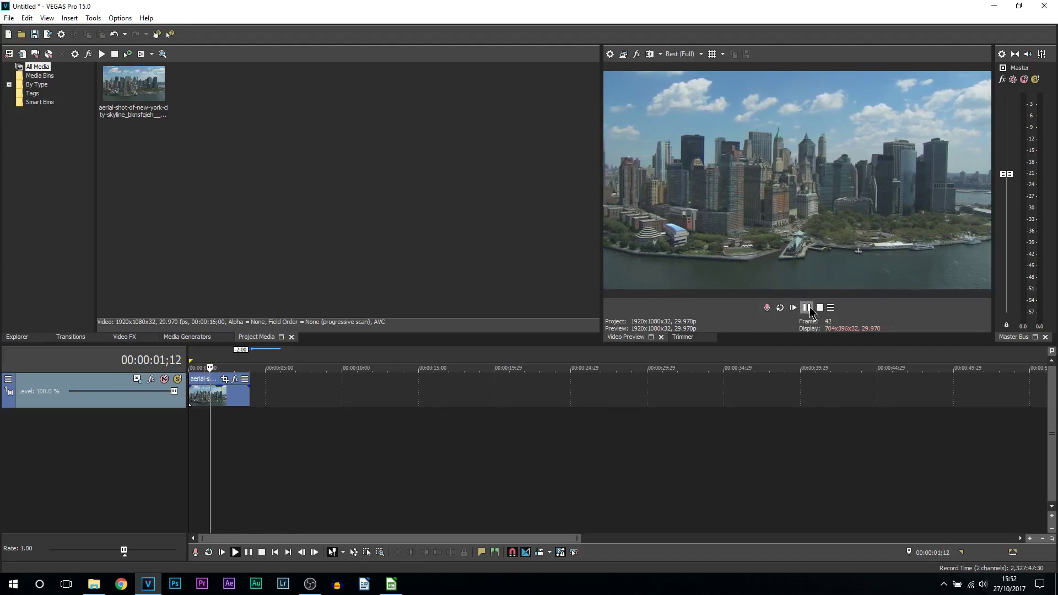
click(251, 426)
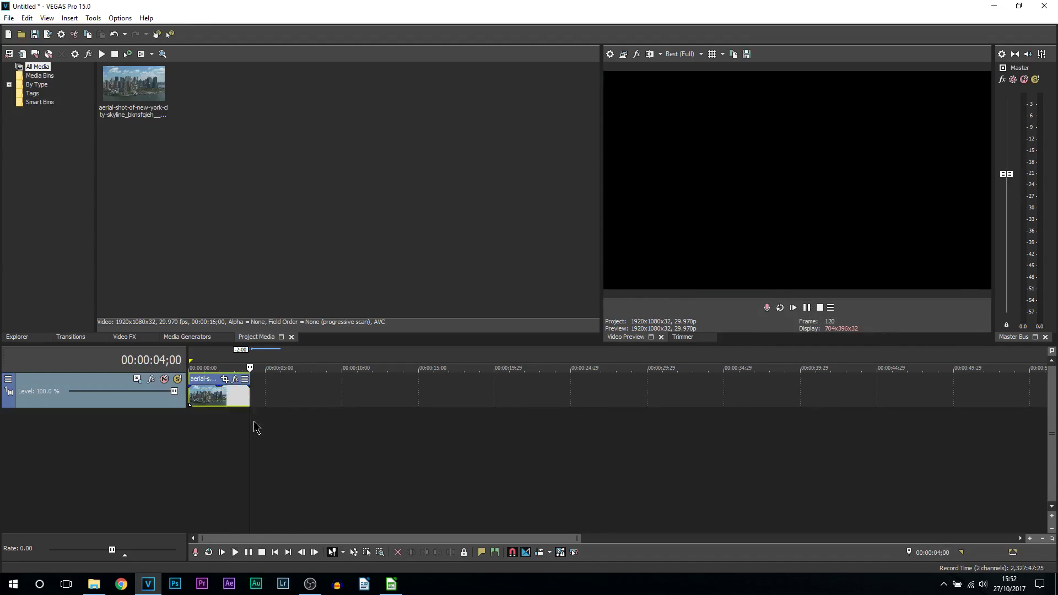
key(space)
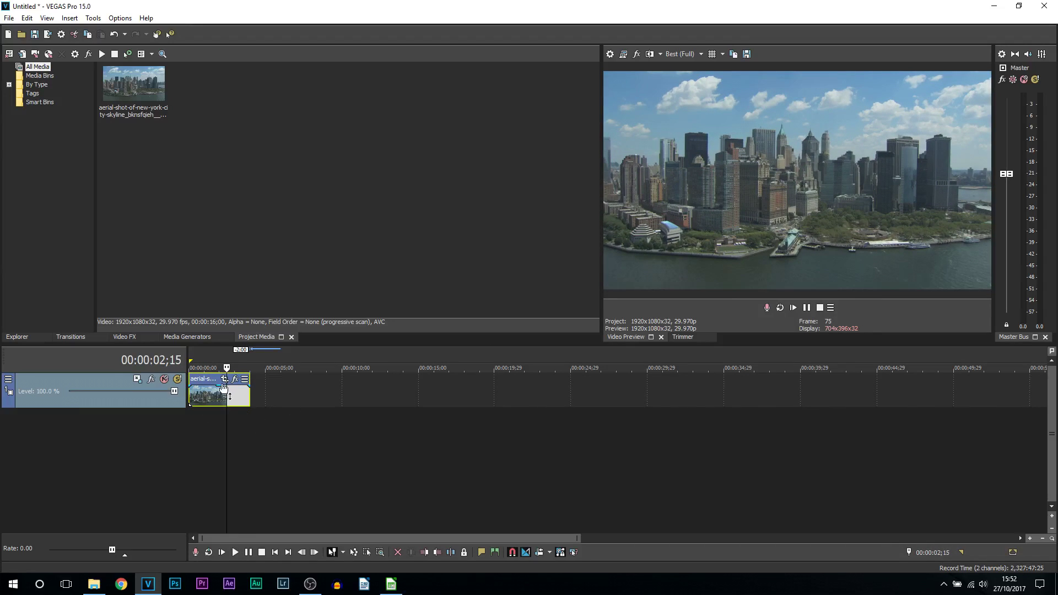
click(225, 379)
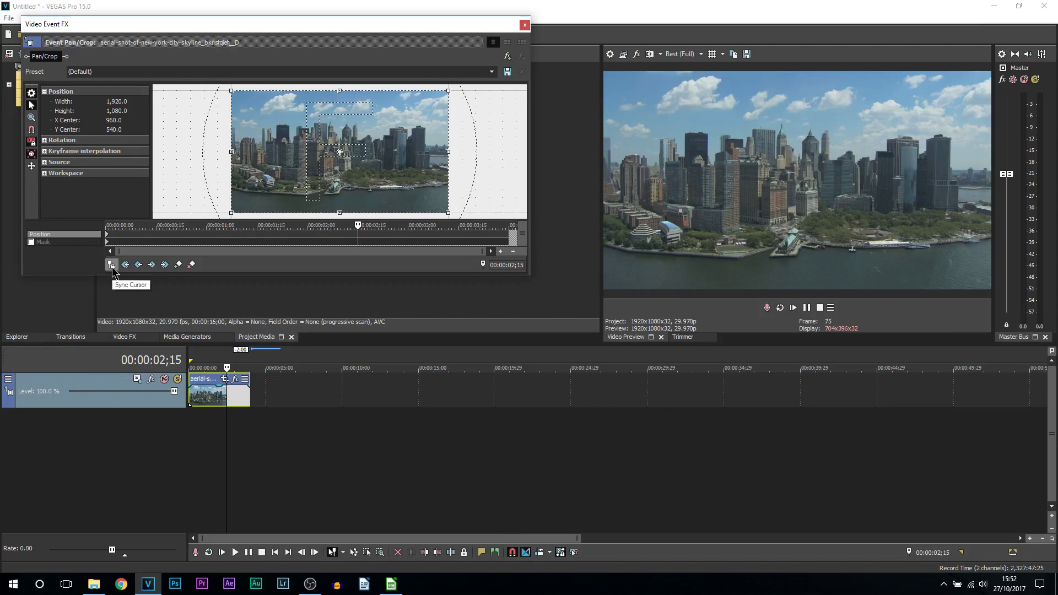
Step: With Sync Cursor on, crop the clip's end keyframe down to 240.8 × 135.4
click(112, 267)
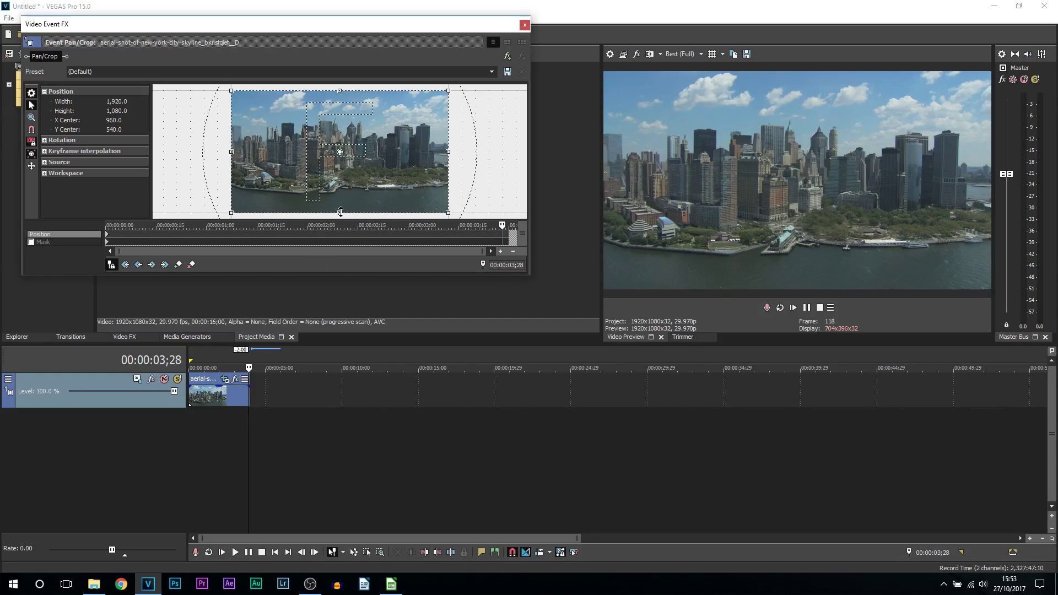
drag(340, 212, 351, 159)
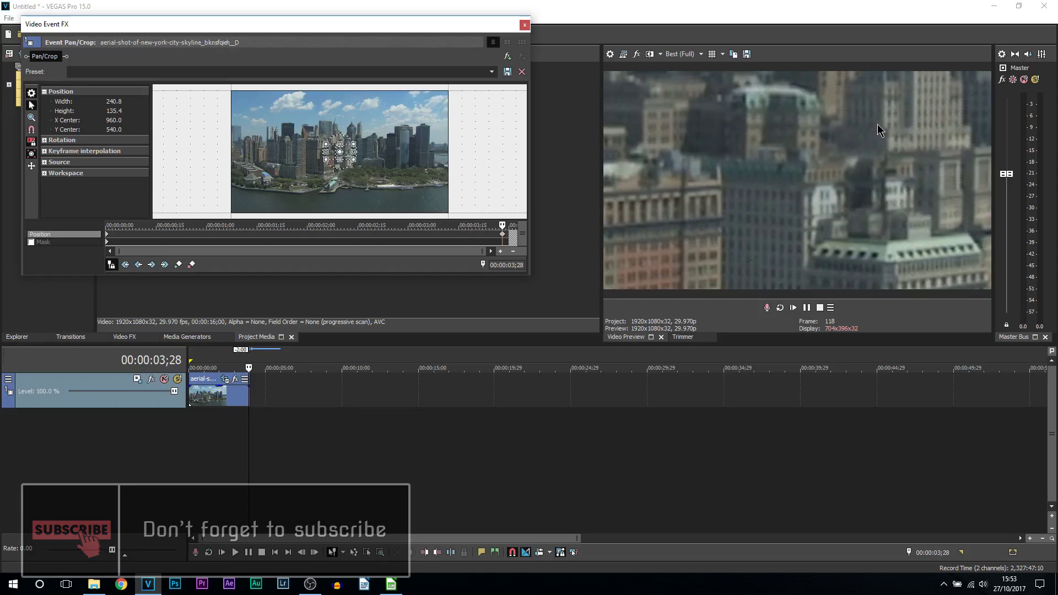
click(189, 430)
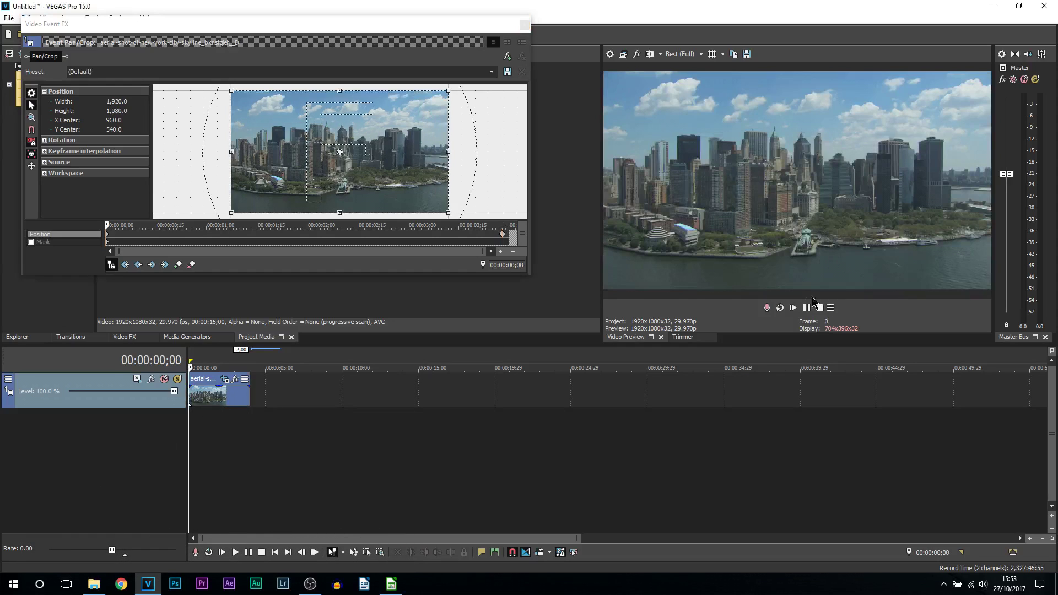
Step: Play and check the zoom, then set the end Pan/Crop keyframe to Slow
click(807, 308)
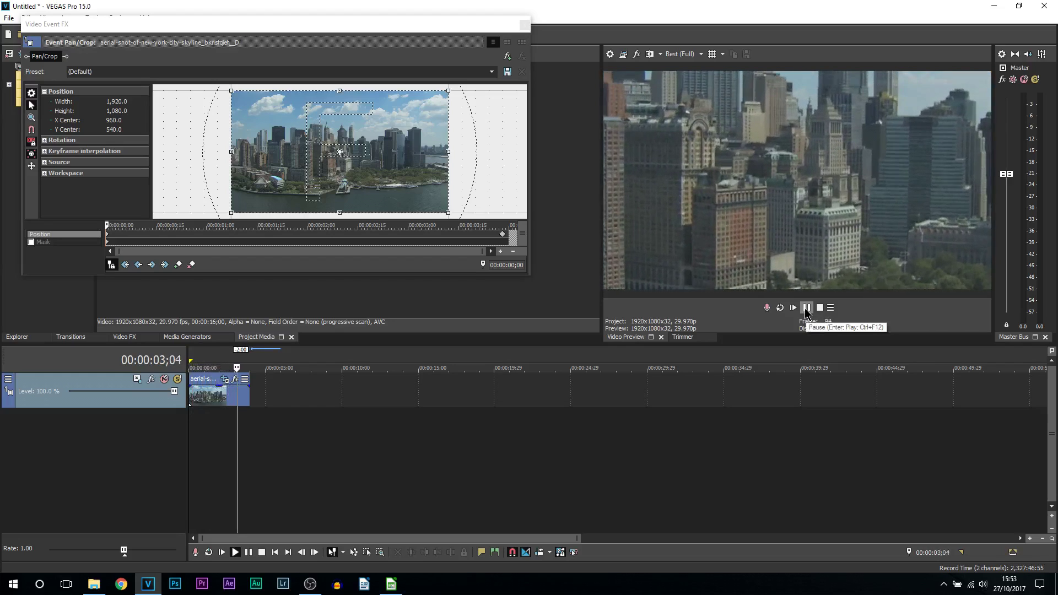
click(806, 308)
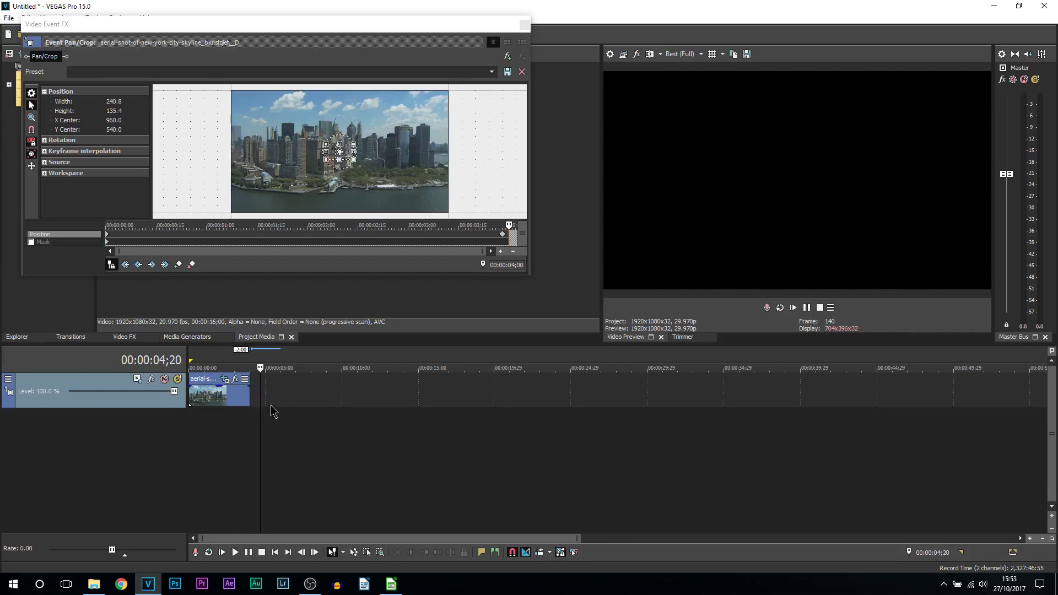
click(241, 399)
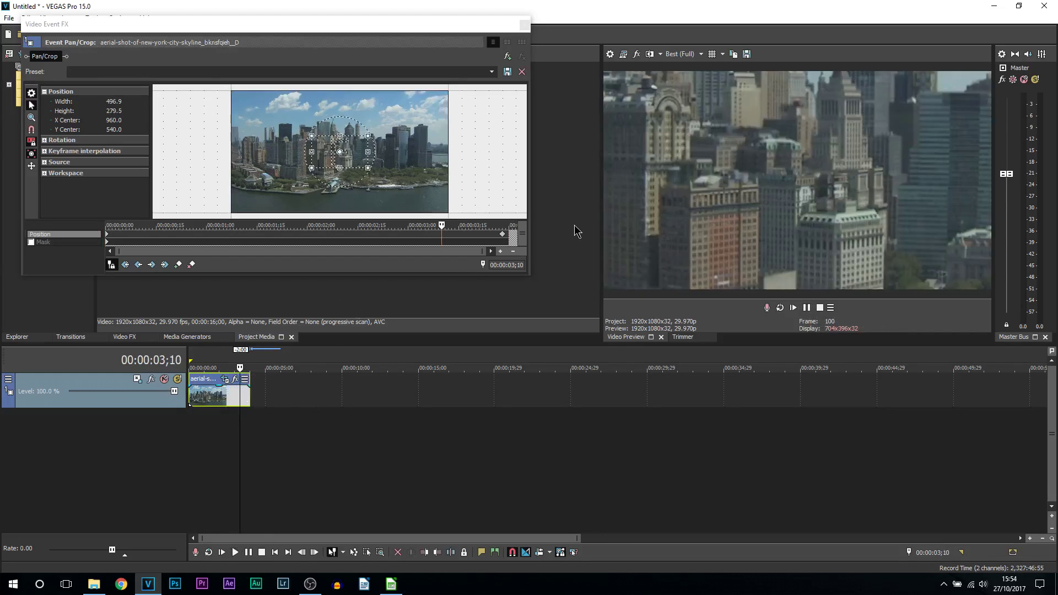
click(504, 236)
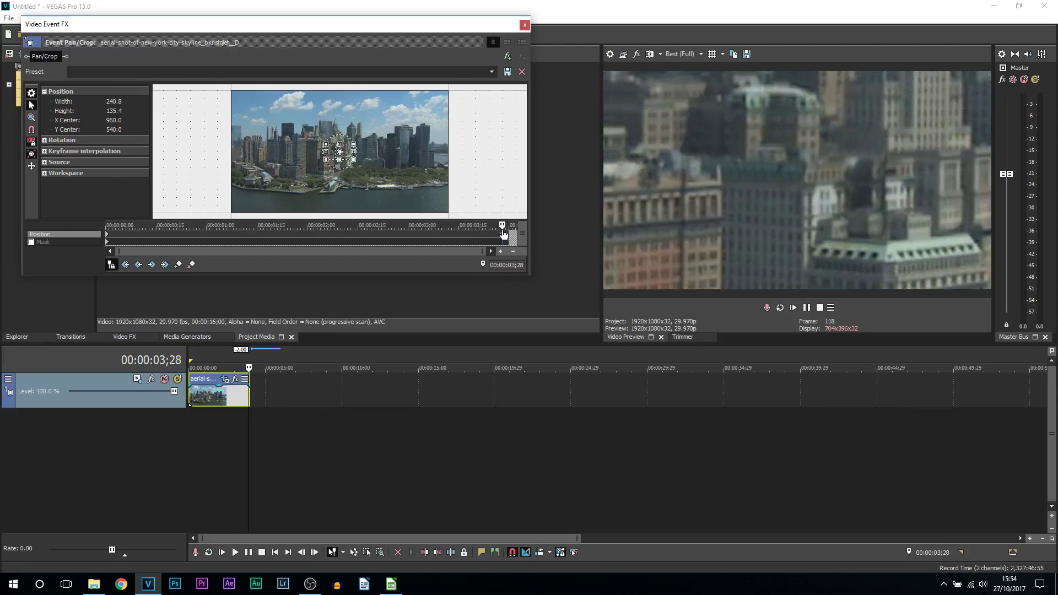
right_click(503, 236)
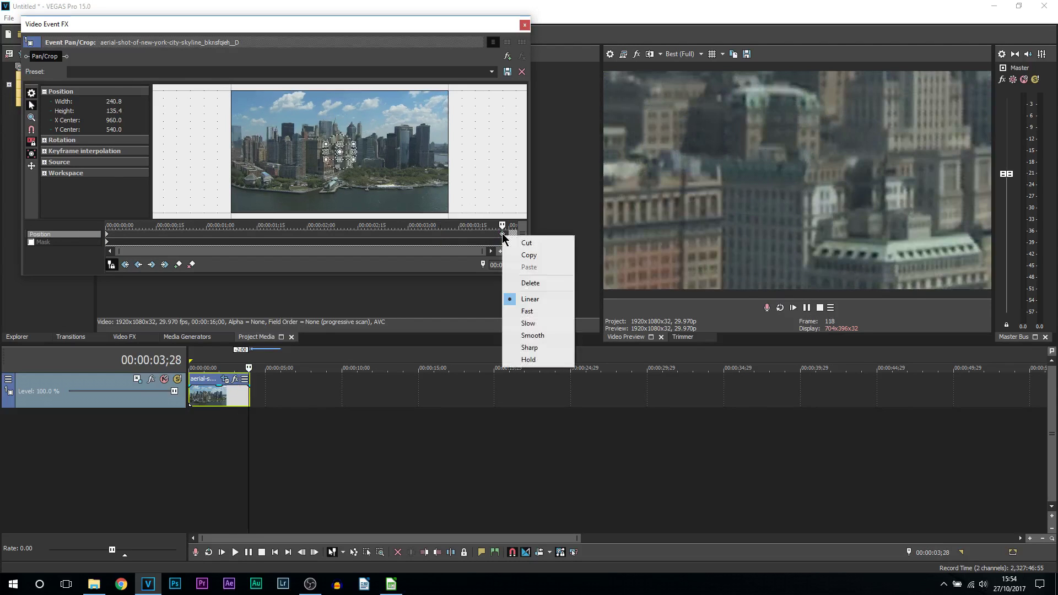
click(542, 326)
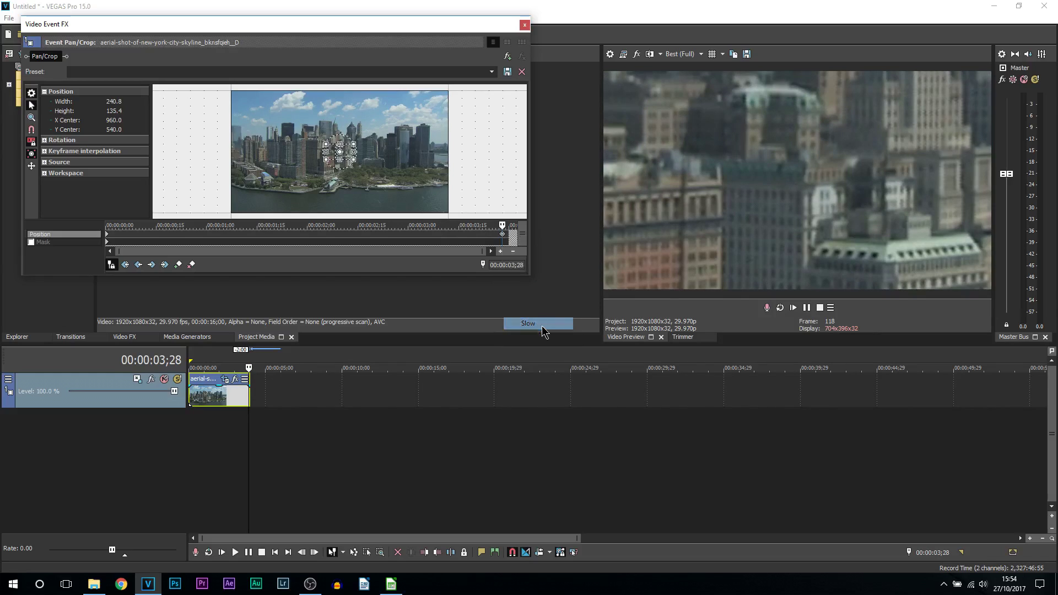
click(192, 419)
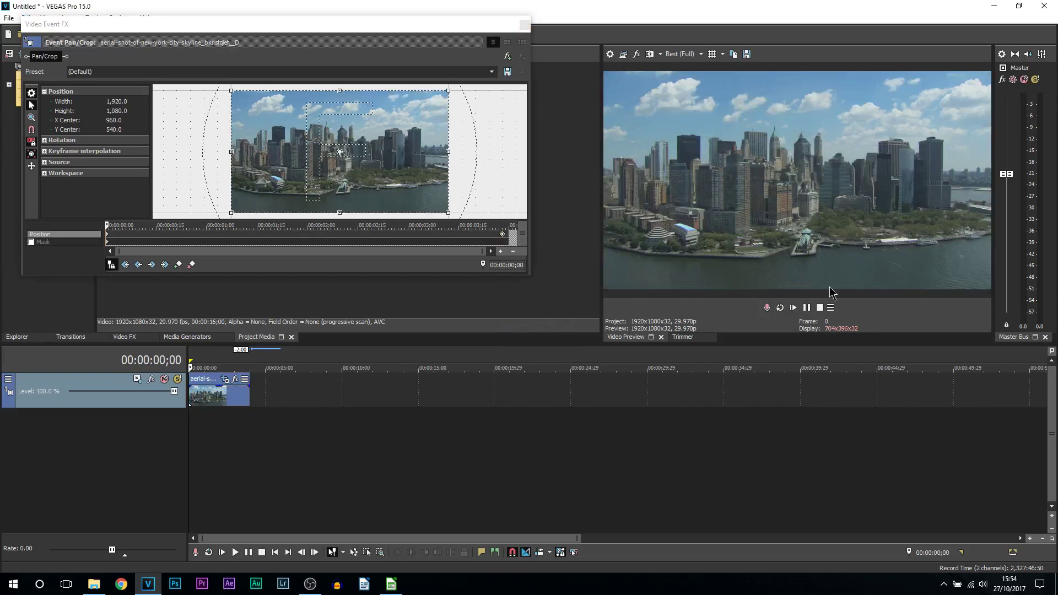
Step: Set the preview quality to Preview (Auto) and play the clip
click(691, 60)
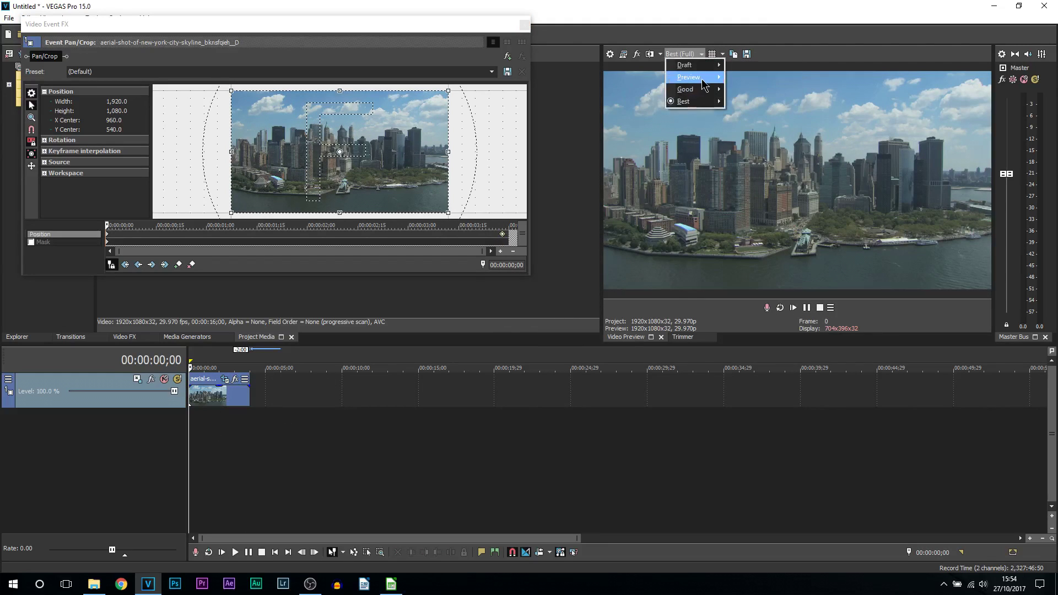
click(683, 78)
click(807, 309)
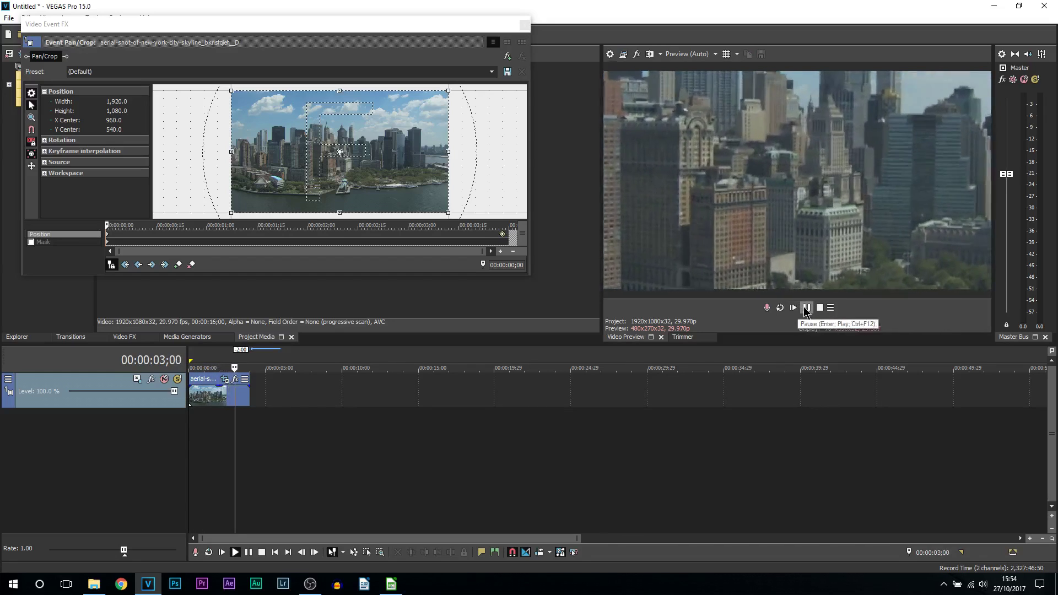
click(805, 309)
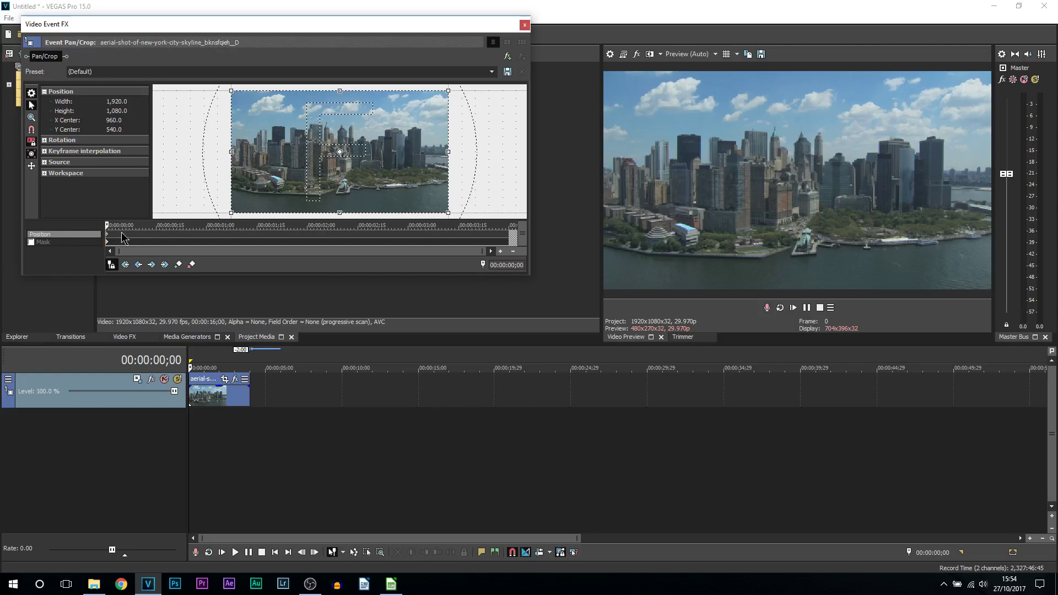
Step: Zoom the crop into the buildings, and restore full frame at 2;05 with a Slow keyframe
drag(446, 211, 353, 172)
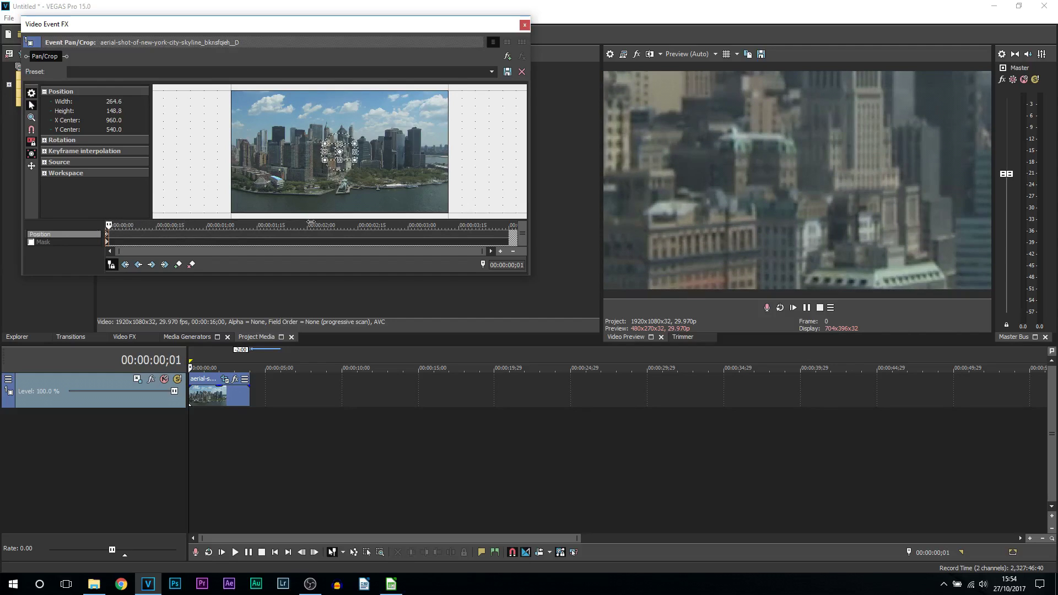
drag(308, 224, 324, 225)
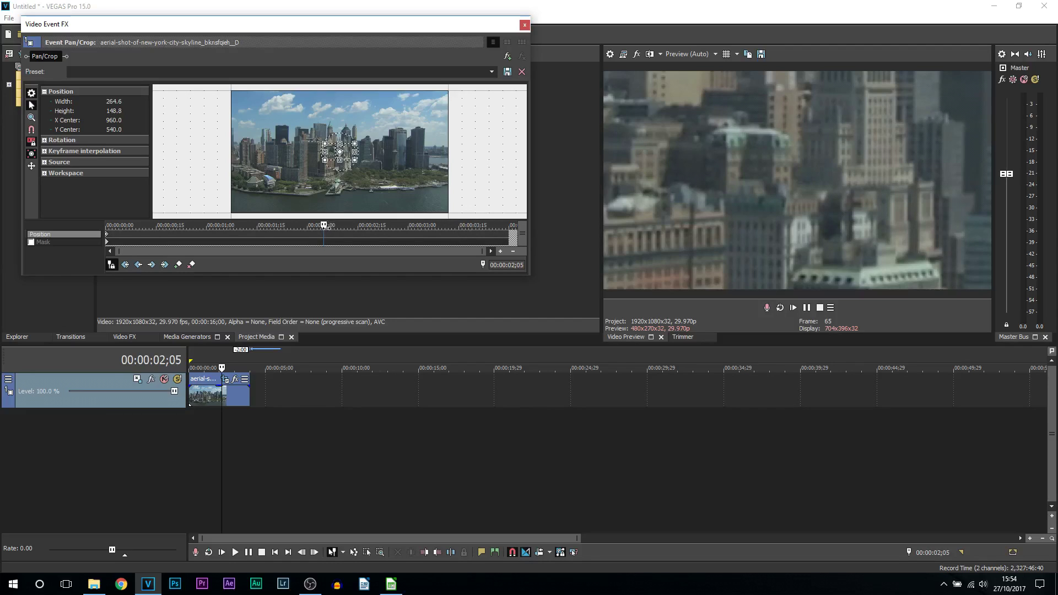
right_click(343, 145)
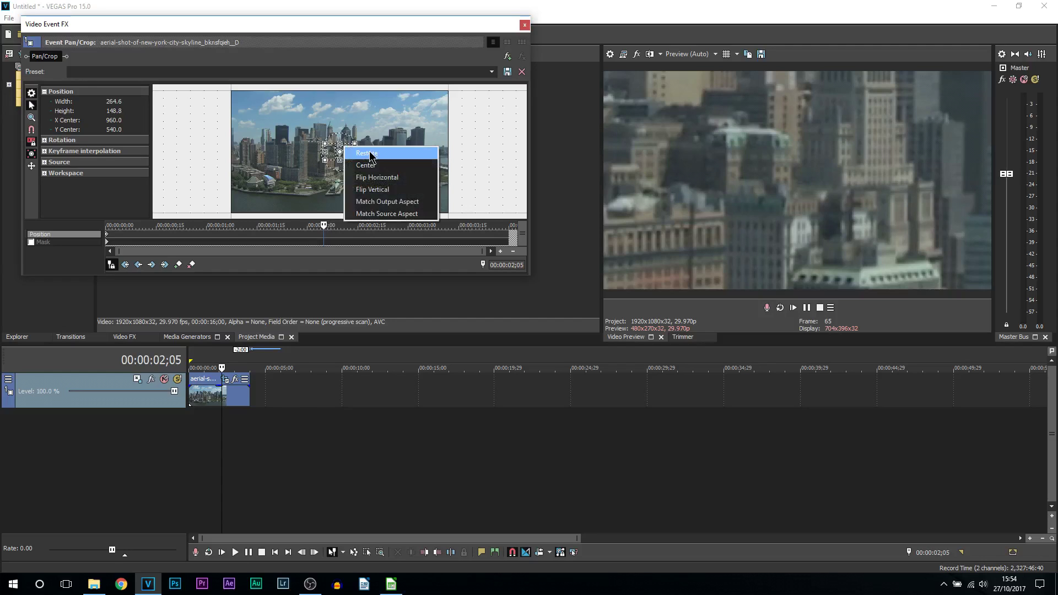
click(369, 156)
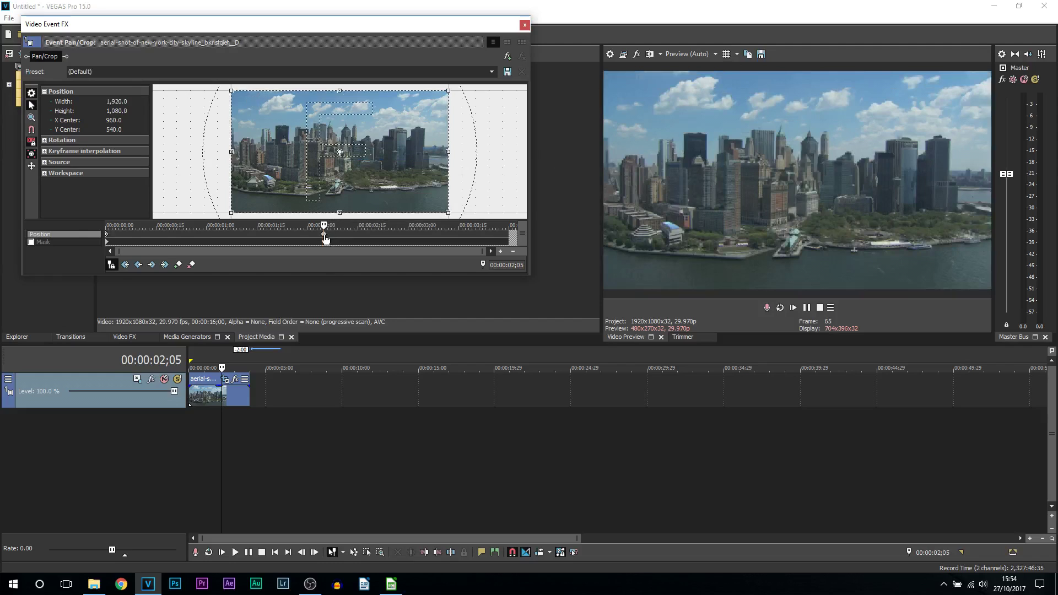
right_click(324, 235)
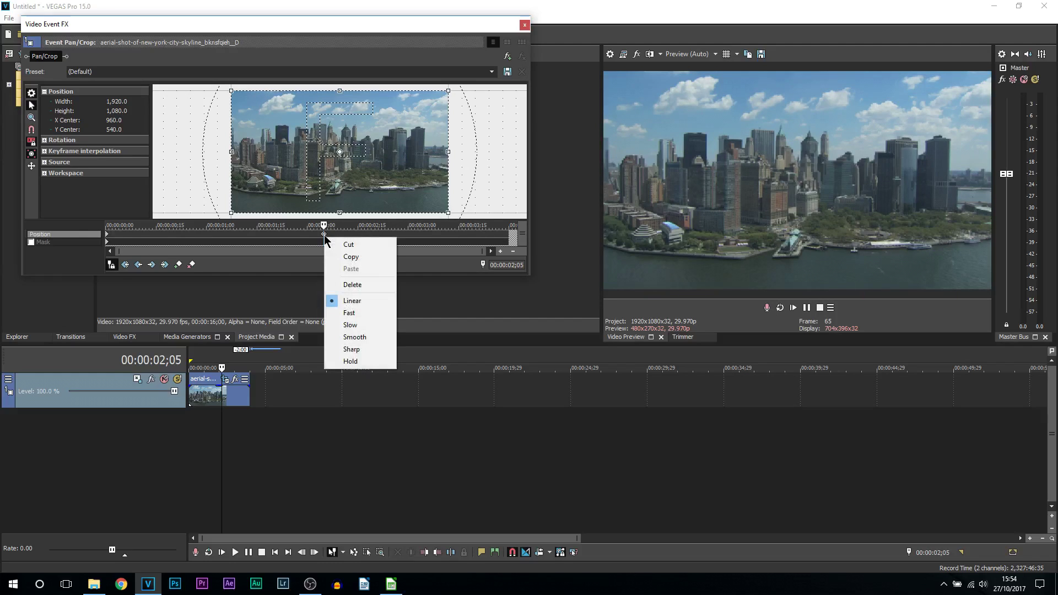
click(371, 326)
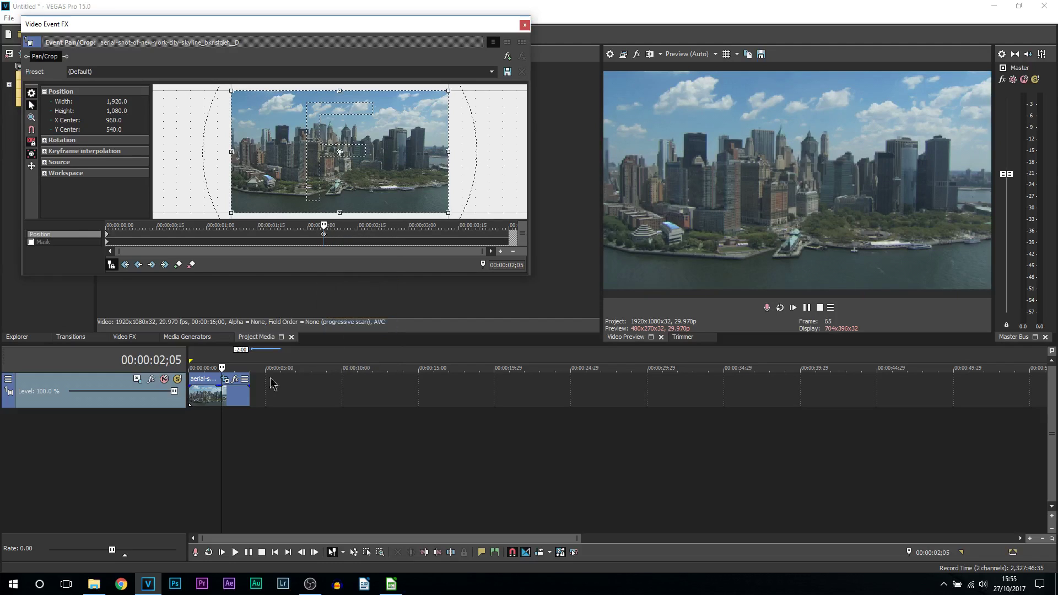
Step: Play the clip from the start to review the zoom in and out
click(189, 424)
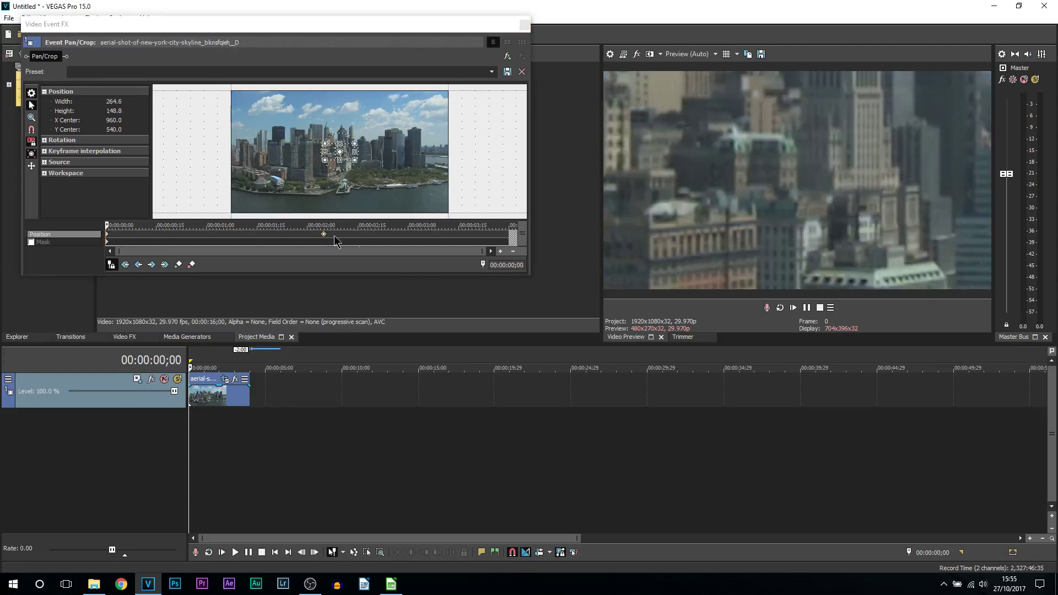
click(807, 309)
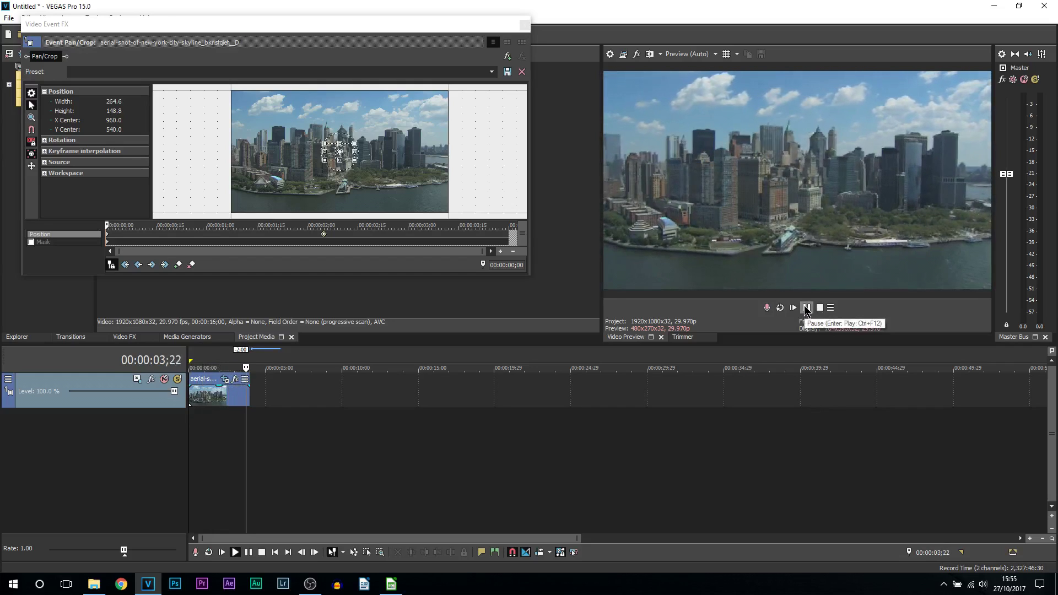
click(806, 308)
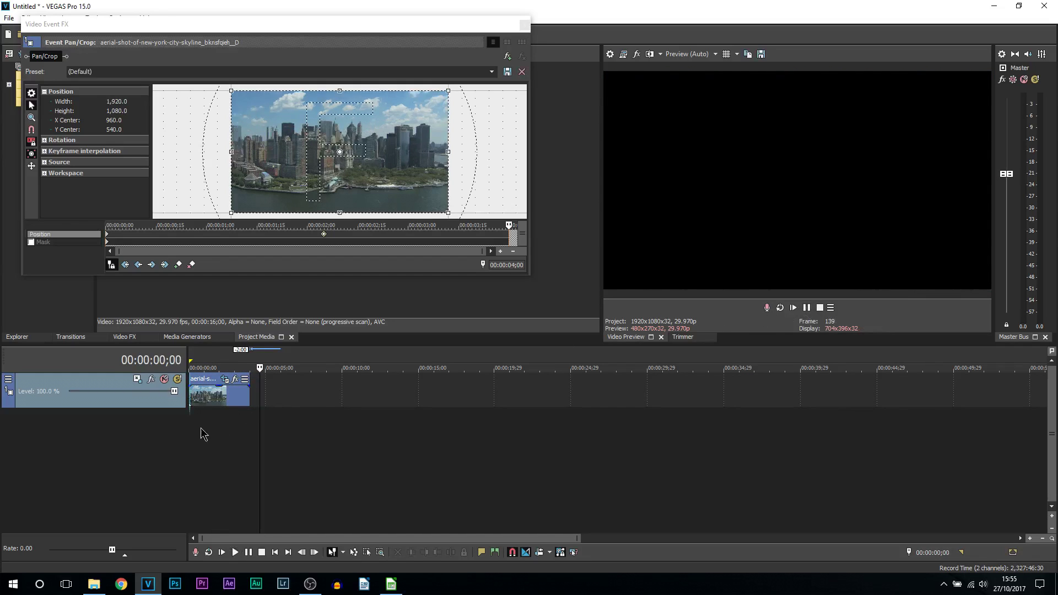
click(794, 308)
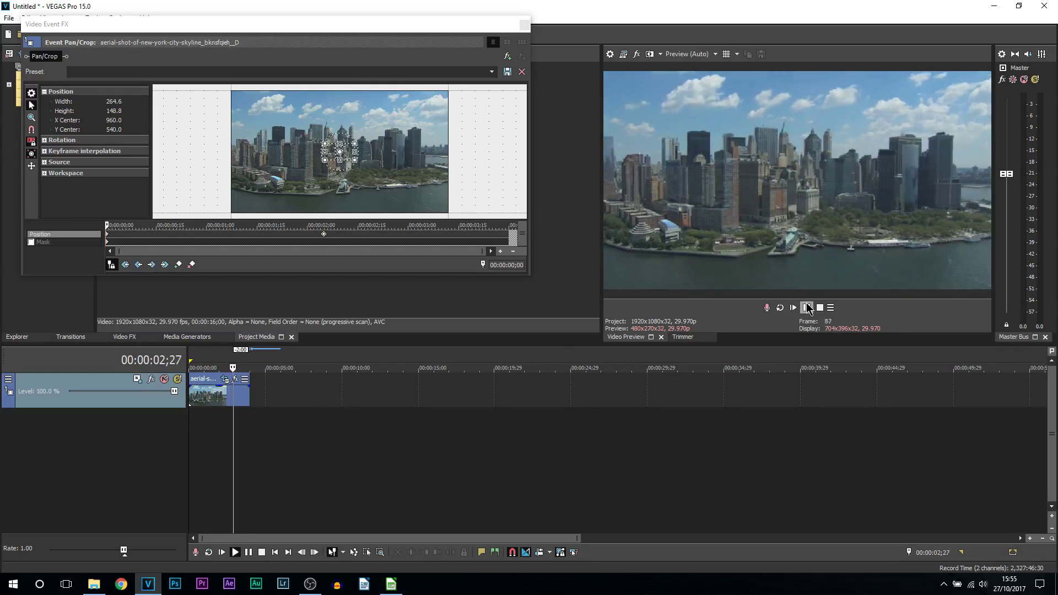
click(807, 307)
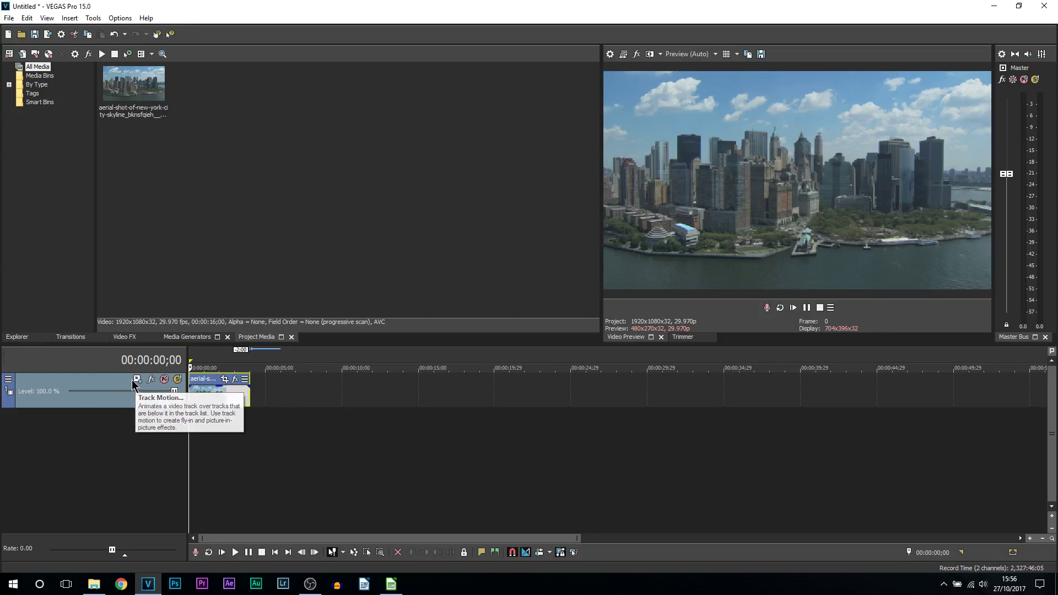
click(9, 379)
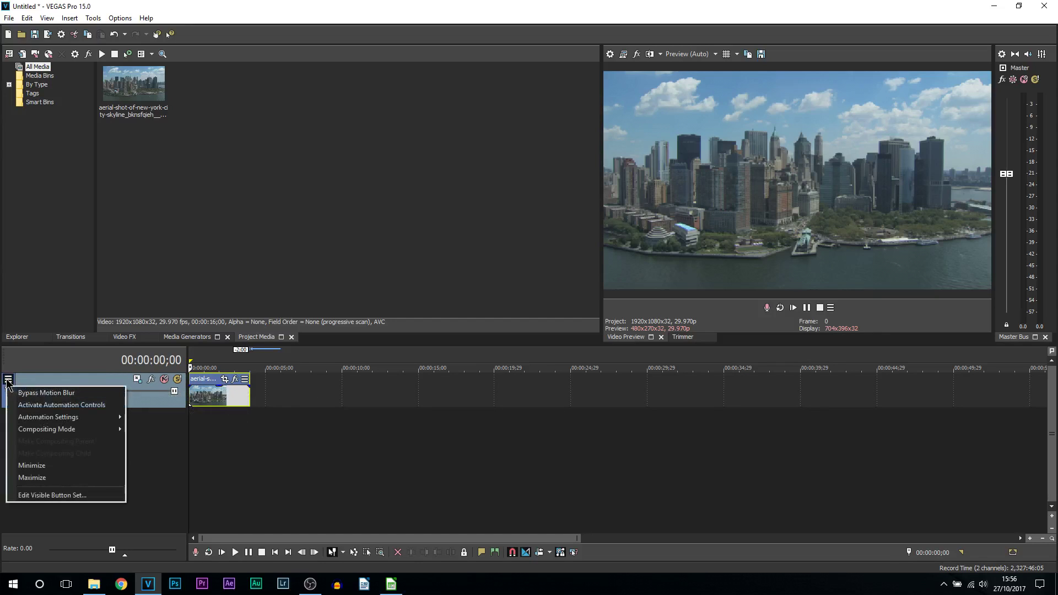
click(60, 495)
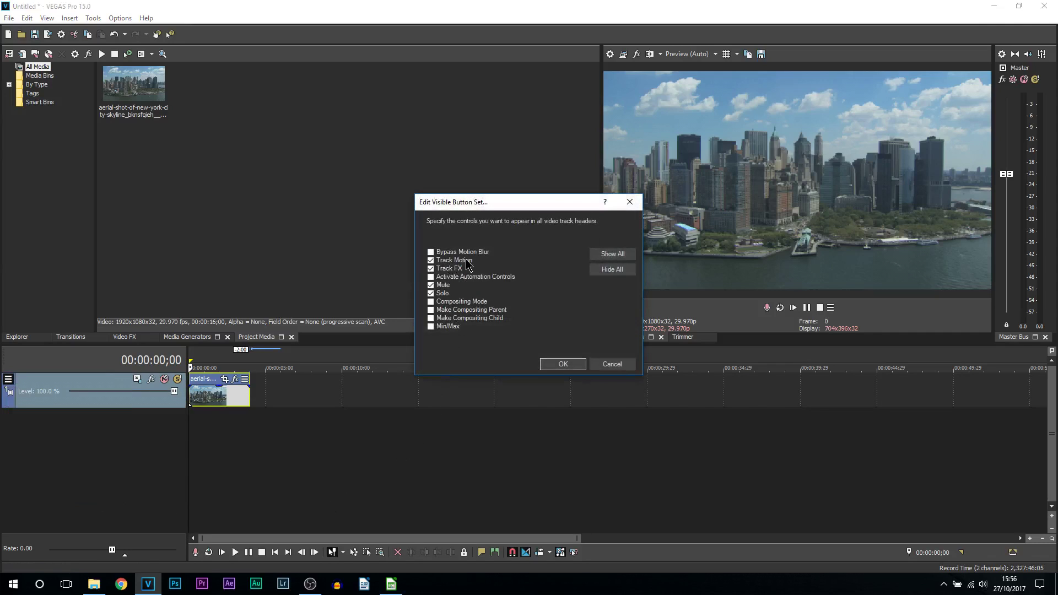
click(565, 365)
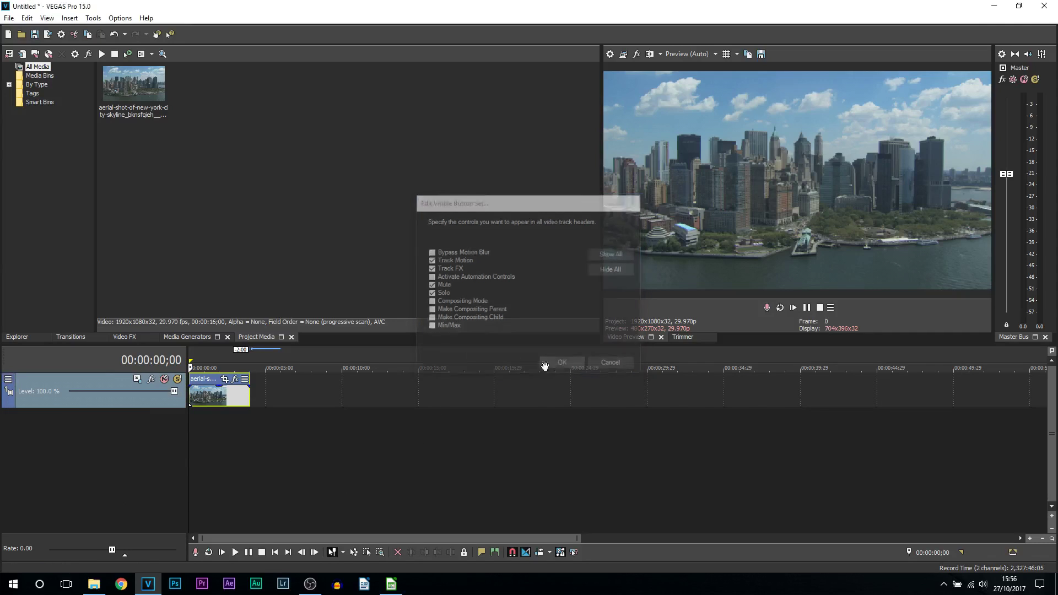
click(138, 380)
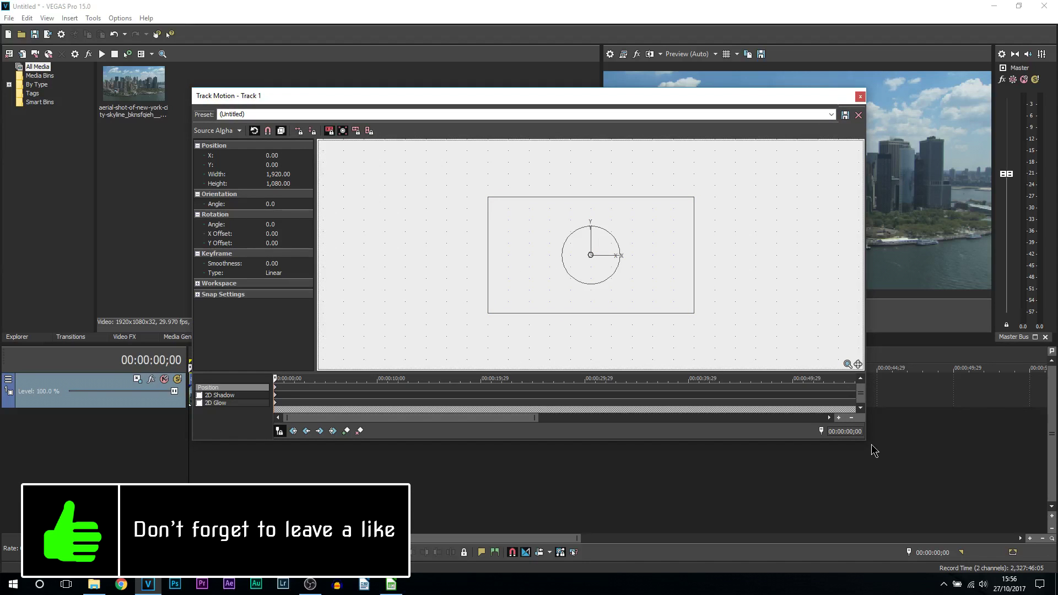
Step: Rearrange the Track Motion window, sync its cursor, and move to 00:00:03;00
drag(869, 443, 718, 404)
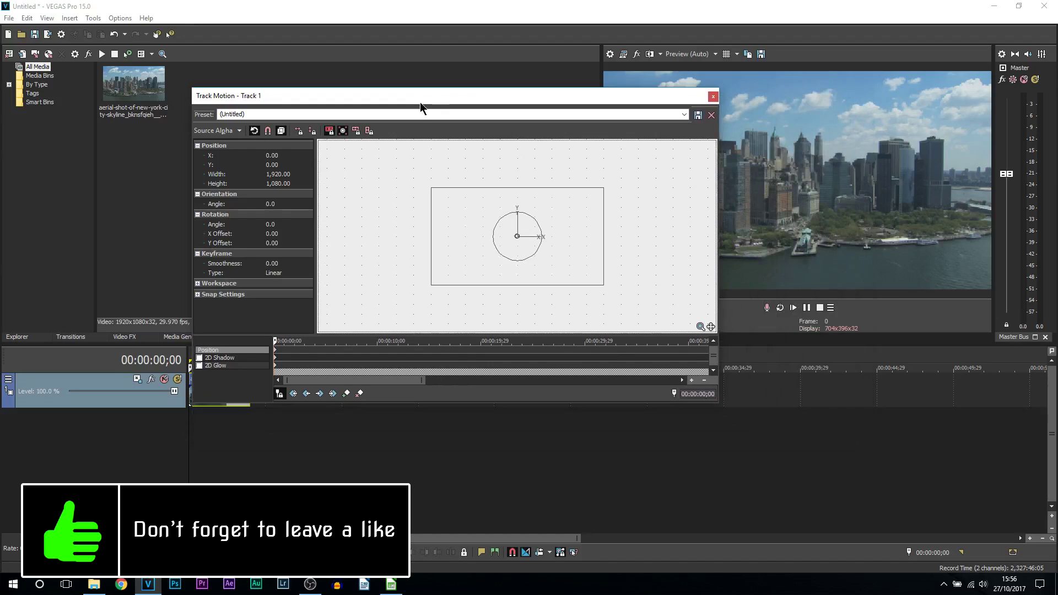
drag(420, 105, 237, 26)
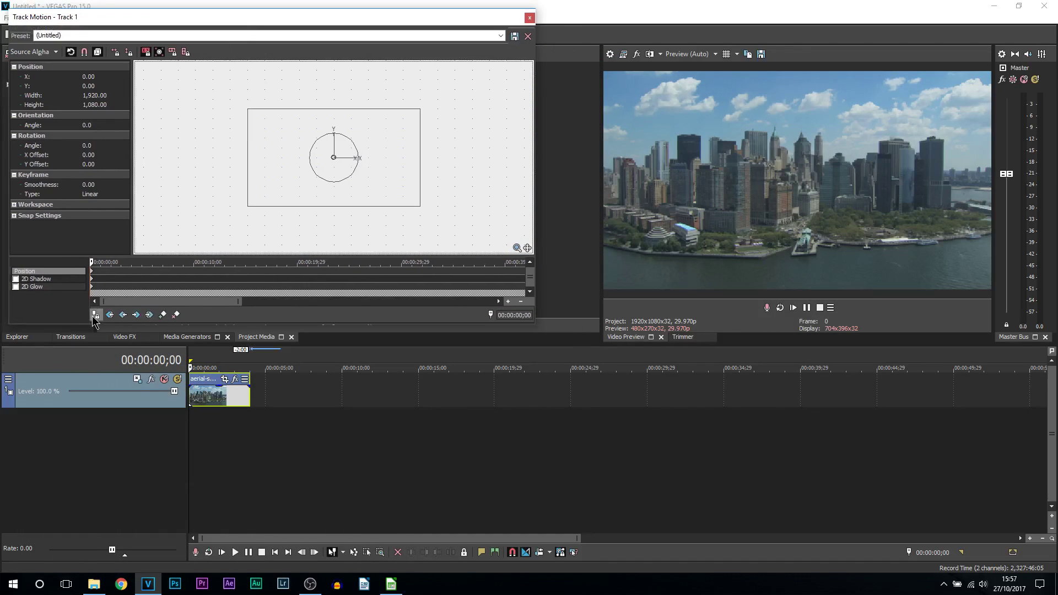
click(95, 315)
click(220, 363)
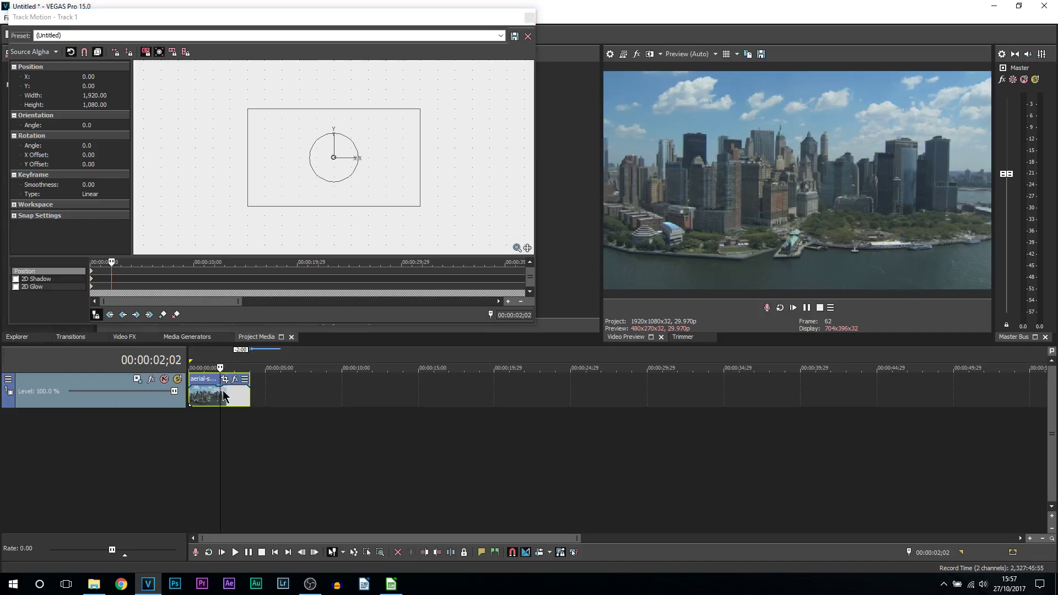
click(224, 395)
drag(223, 395, 234, 397)
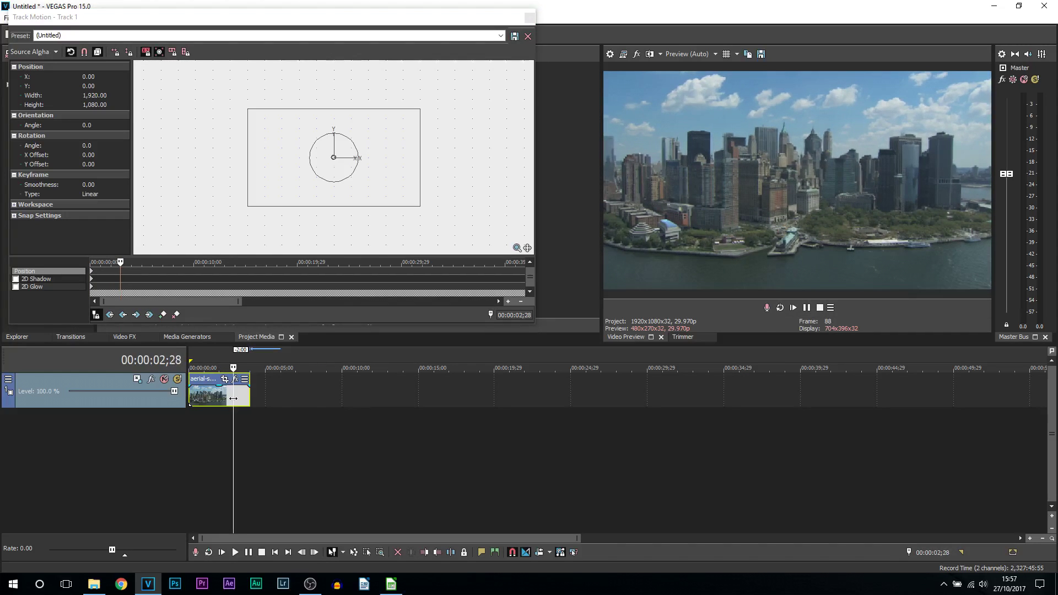
click(235, 398)
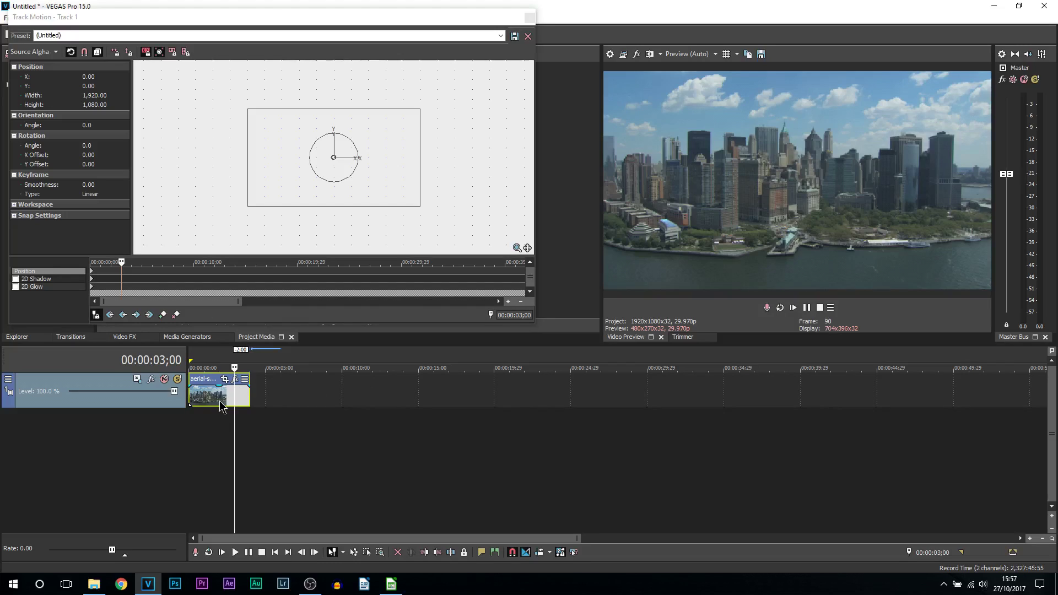
Step: Enlarge the track frame to 9,549.59 × 5,371.65 at 3 seconds and make that keyframe Slow
click(420, 207)
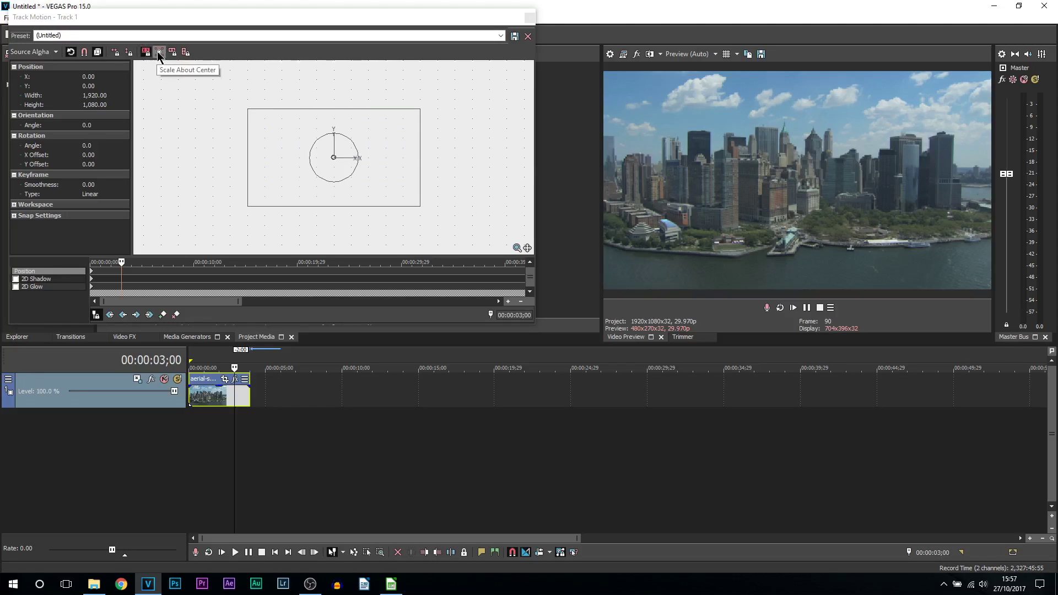
click(252, 223)
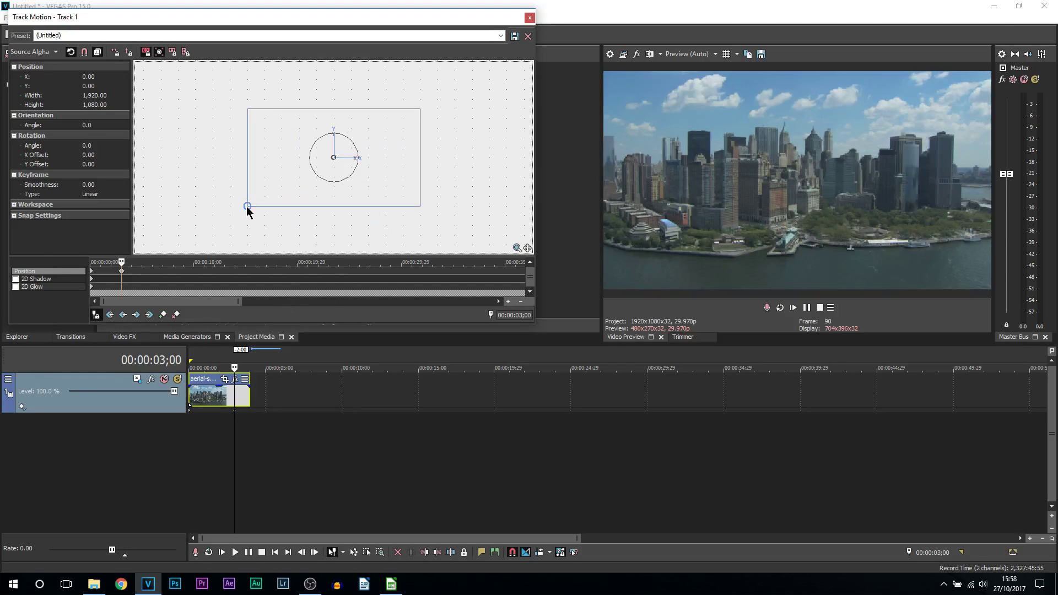
drag(251, 208, 284, 183)
right_click(300, 179)
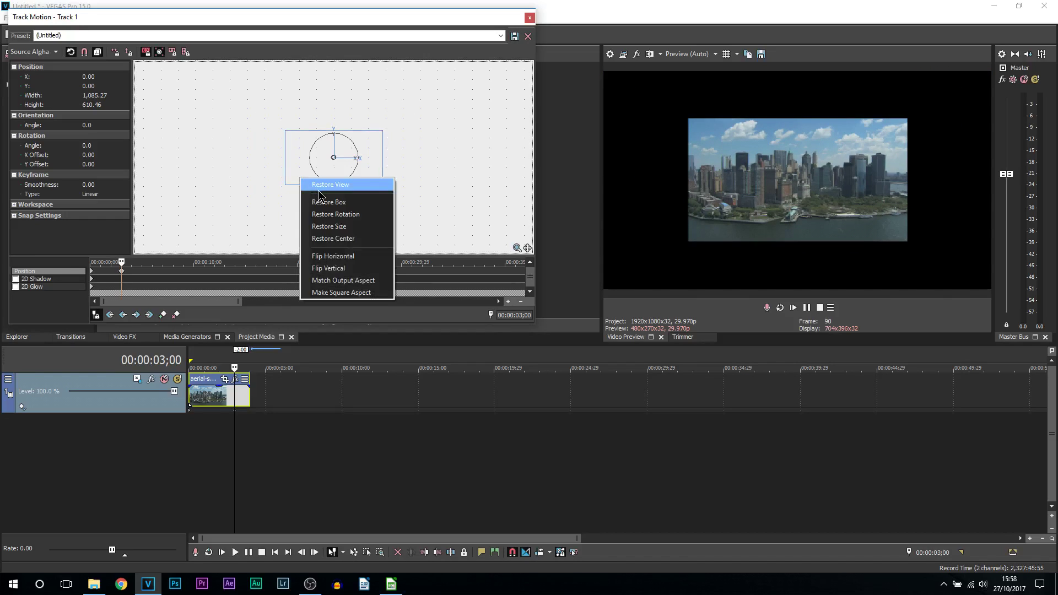
click(319, 188)
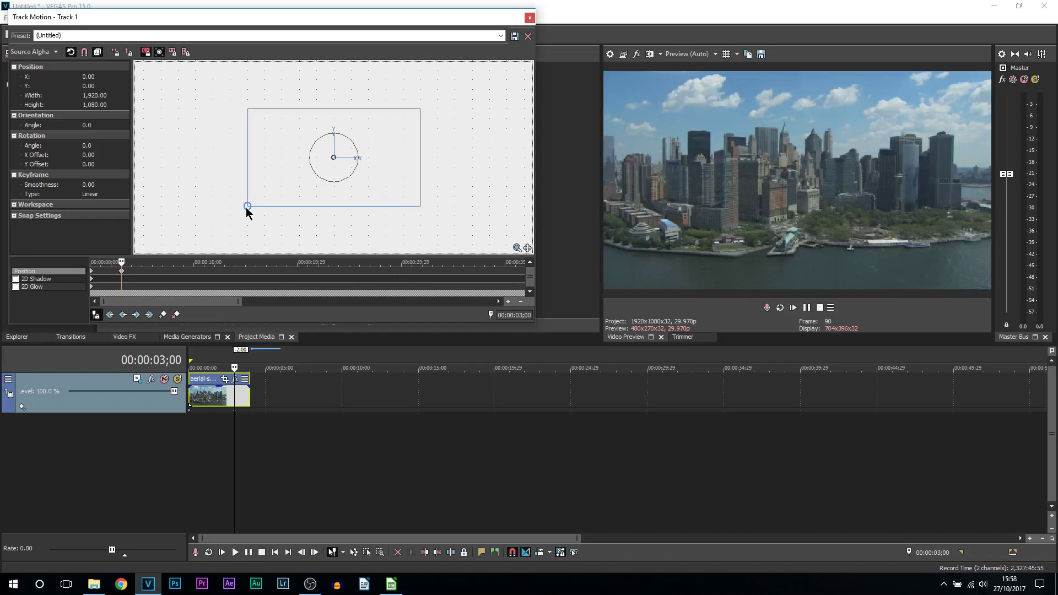
drag(246, 208, 1, 528)
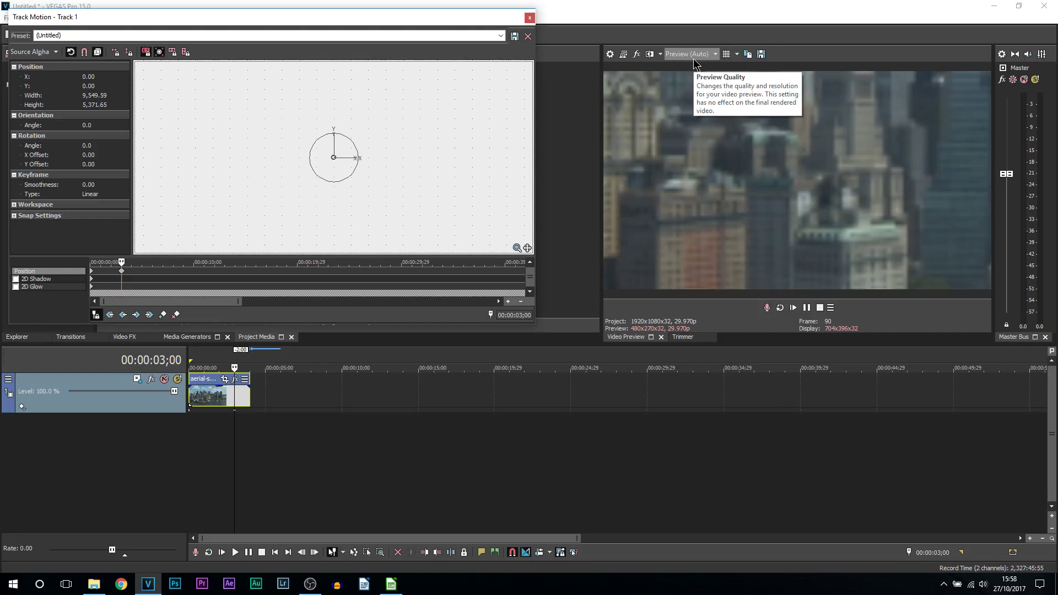
right_click(122, 272)
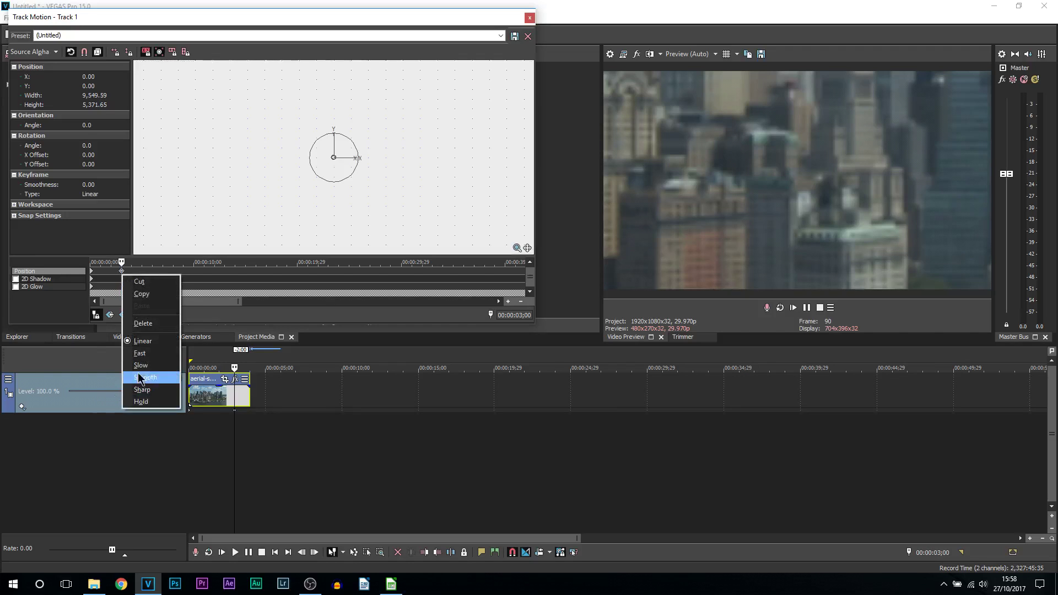
click(151, 367)
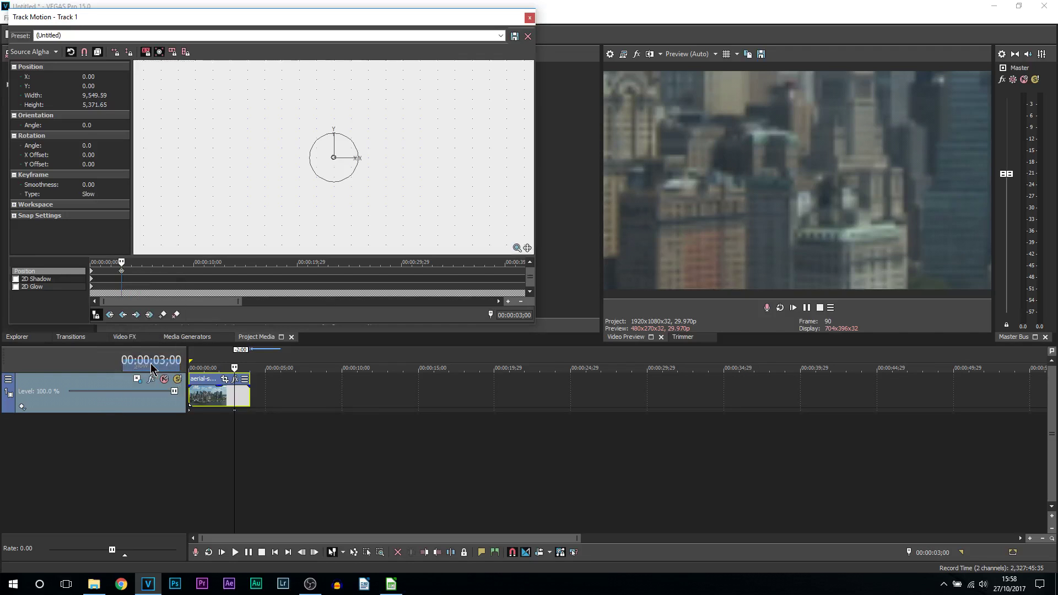
Step: Play the zoom from the start and step around the 3-second keyframe to check it
click(188, 396)
key(space)
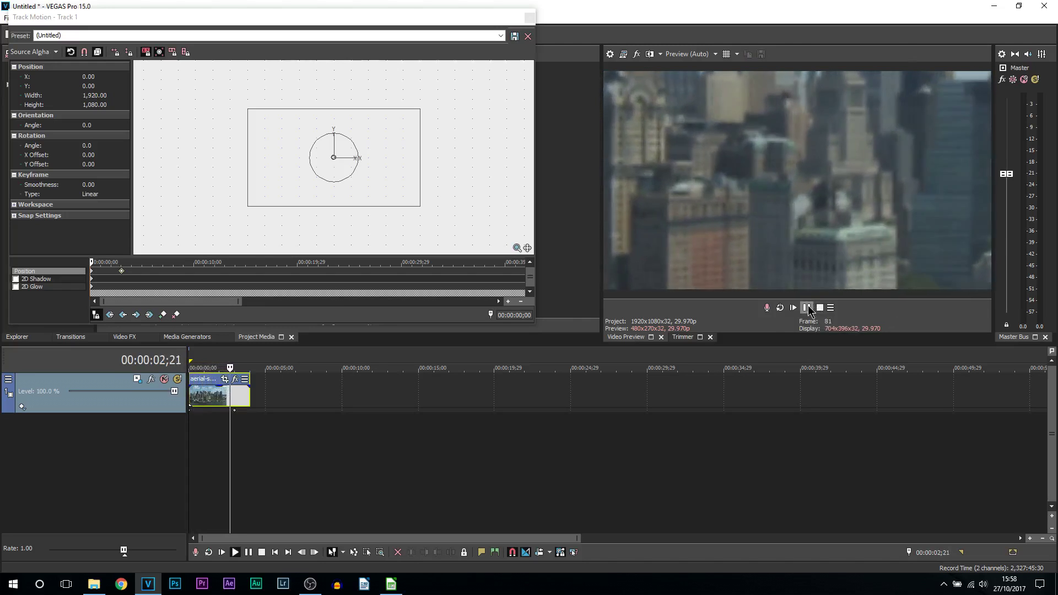
click(808, 308)
click(232, 408)
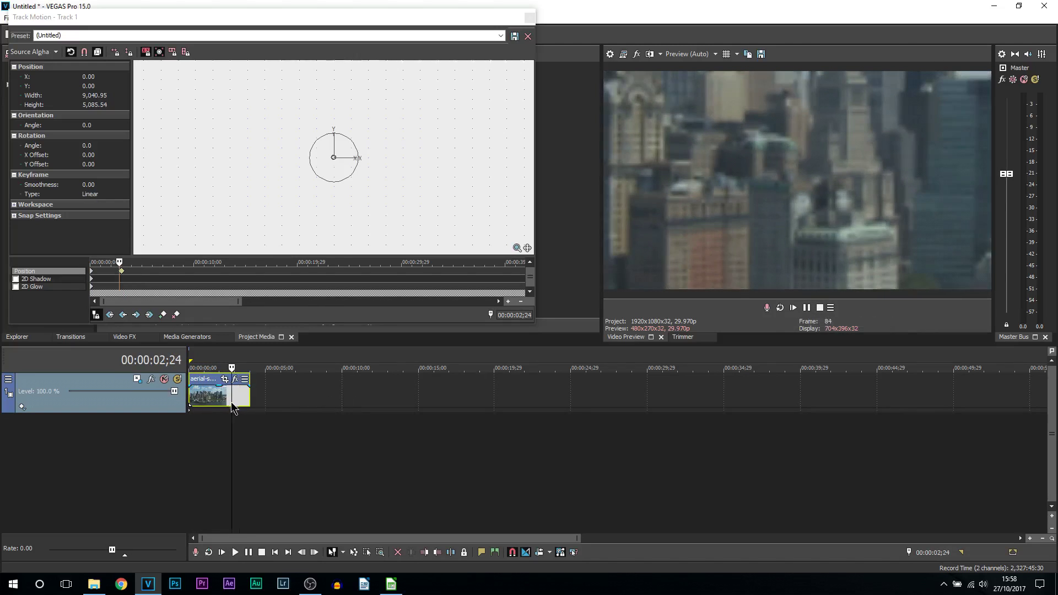
key(Right)
key(Right)
key(Right)
key(Right)
key(Right)
key(Right)
click(248, 400)
click(241, 399)
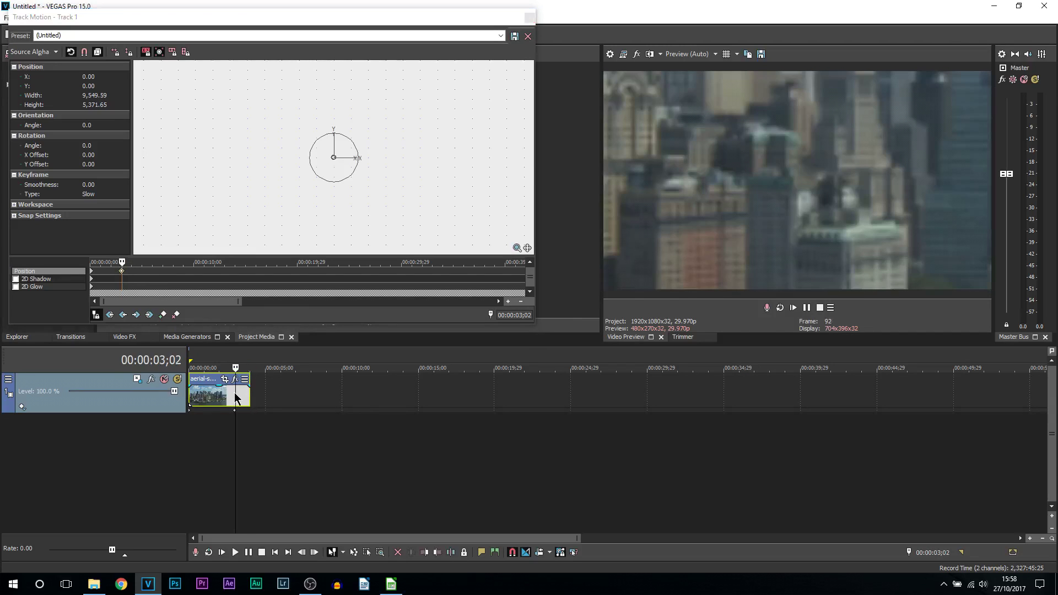
click(248, 399)
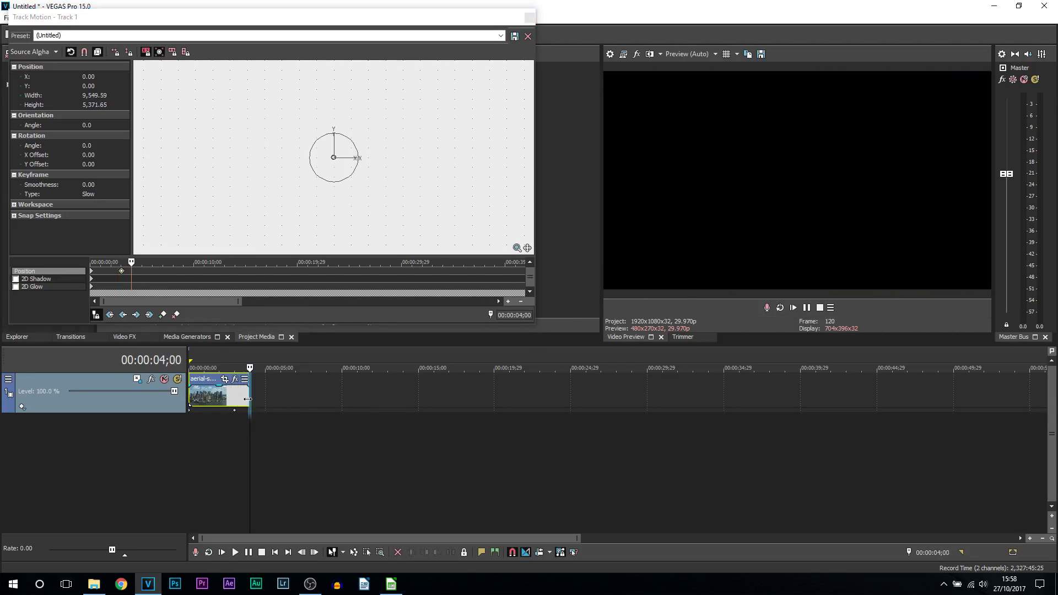
key(Home)
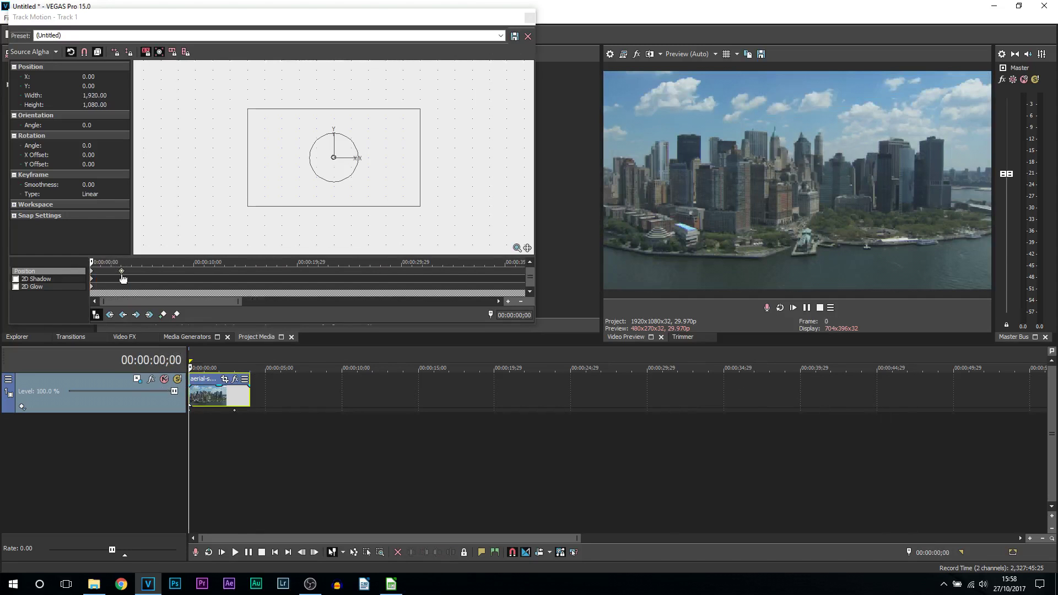
click(122, 272)
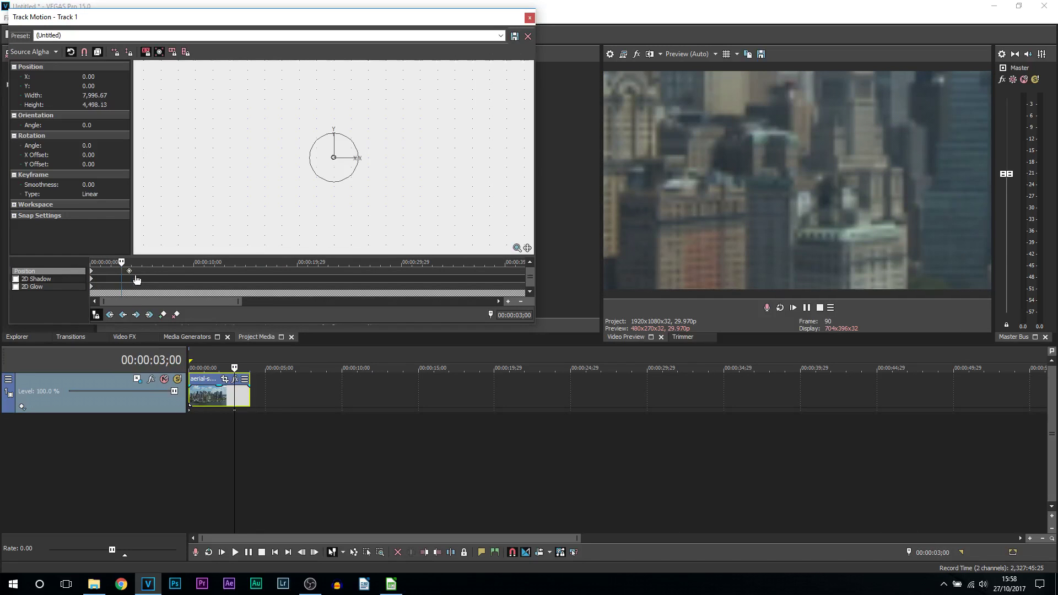
Step: Move the zoom-in keyframe to about 00:00:04;16 and confirm its type stays Slow
mouse_move(137, 280)
mouse_down()
mouse_move(209, 284)
mouse_move(125, 287)
mouse_up()
click(249, 395)
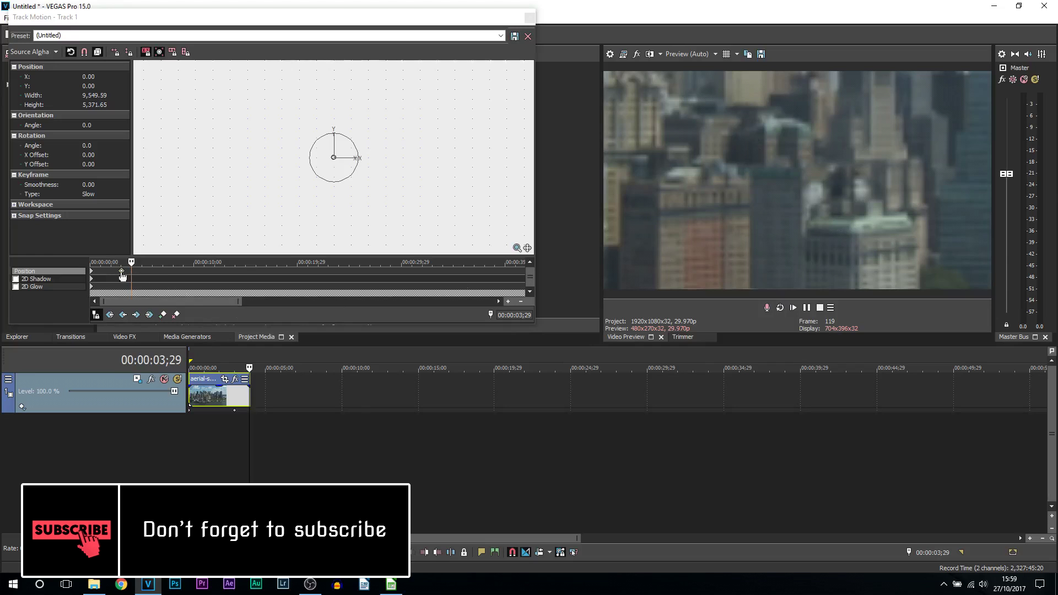
drag(123, 274, 283, 281)
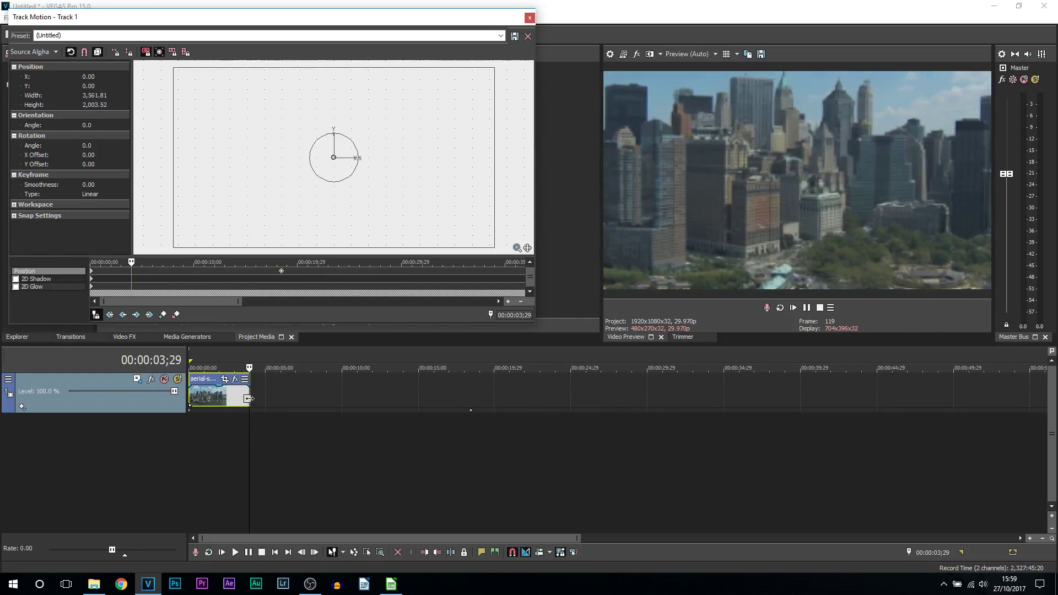
drag(282, 274, 200, 283)
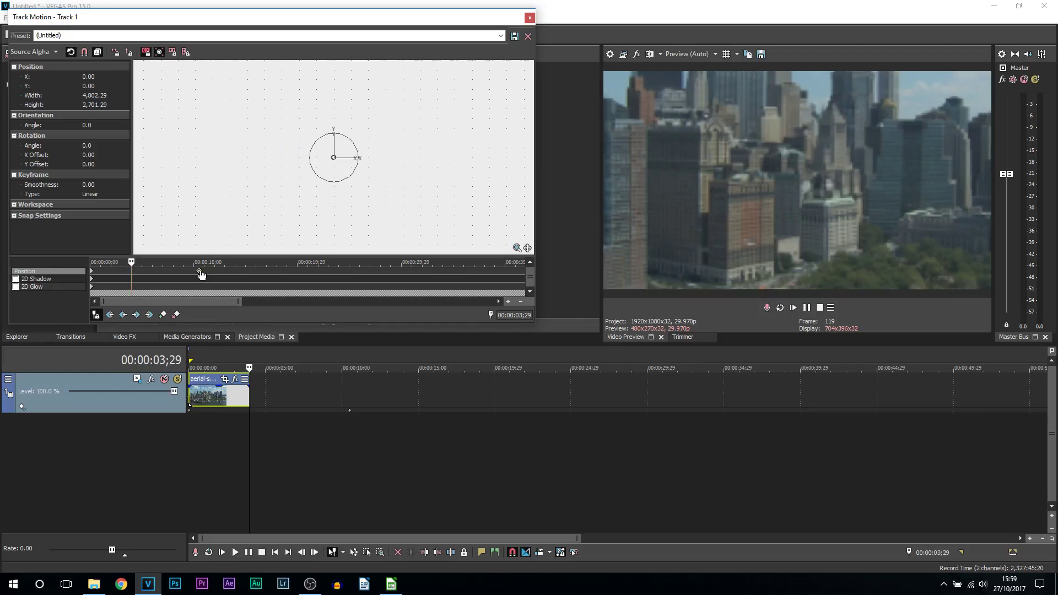
click(200, 273)
click(99, 196)
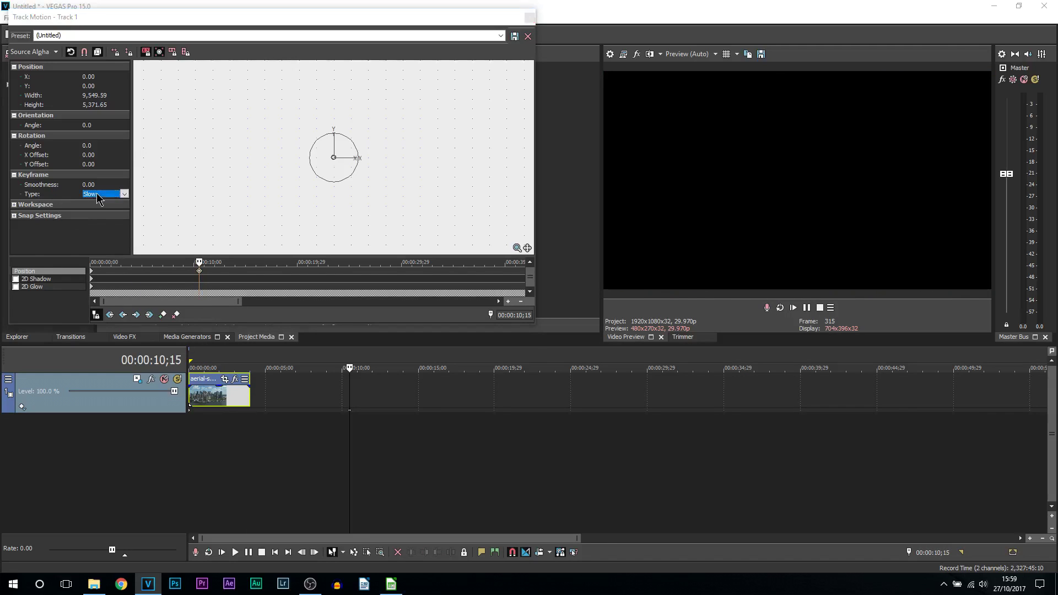
click(100, 196)
click(102, 224)
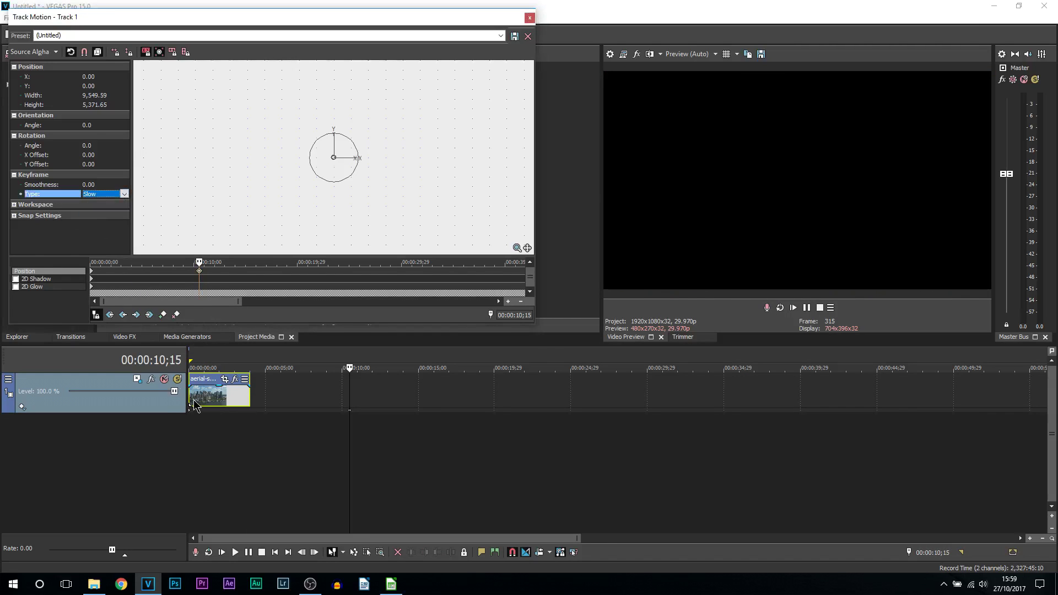
Step: Play the zoom from the start, then undo the zoom keyframe change
click(190, 406)
click(808, 313)
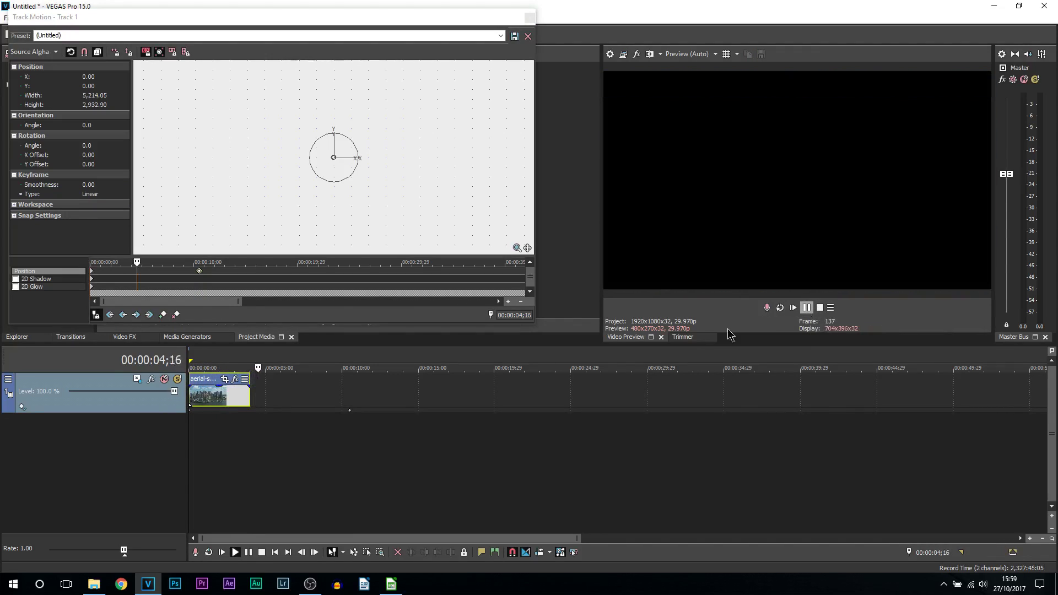
key(Return)
drag(260, 422, 236, 428)
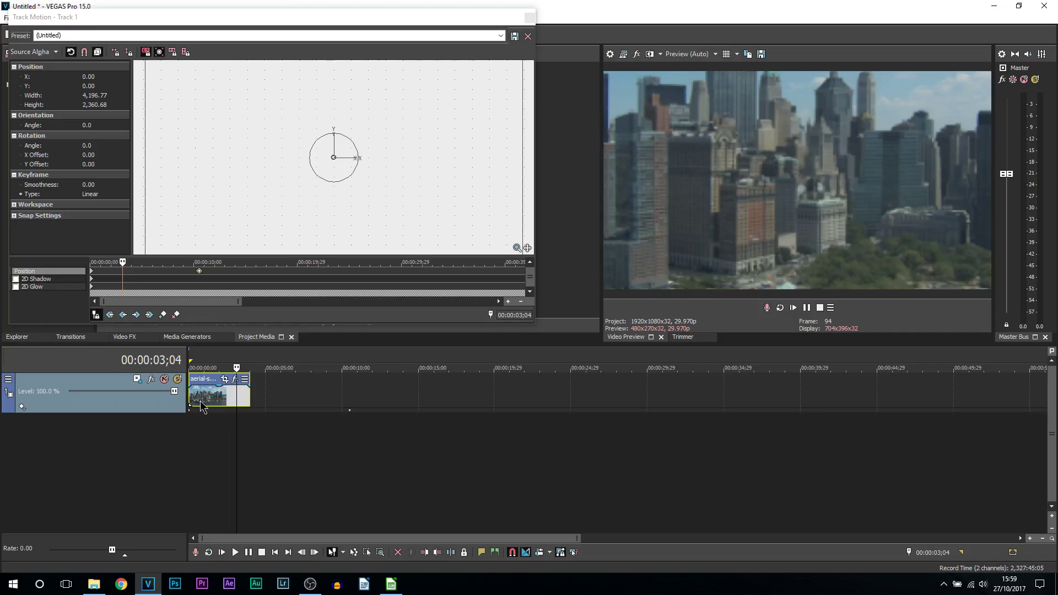
key(ctrl+z)
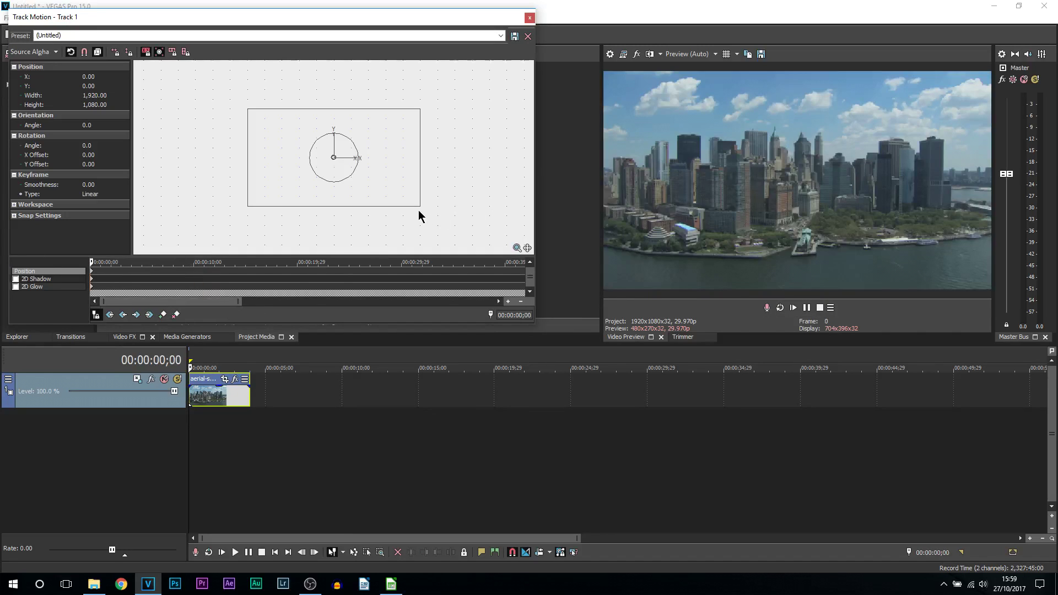
Step: Start zoomed in at 6,728.42 × 3,784.74, restoring full frame at 3;15 with Slow easing
drag(422, 210, 543, 287)
drag(92, 261, 127, 263)
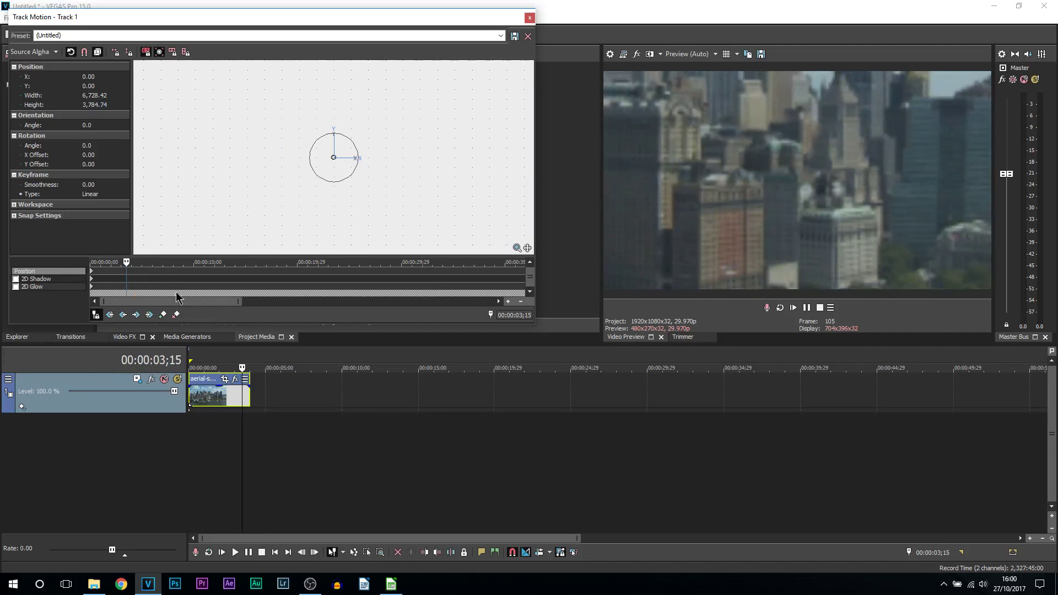
right_click(360, 154)
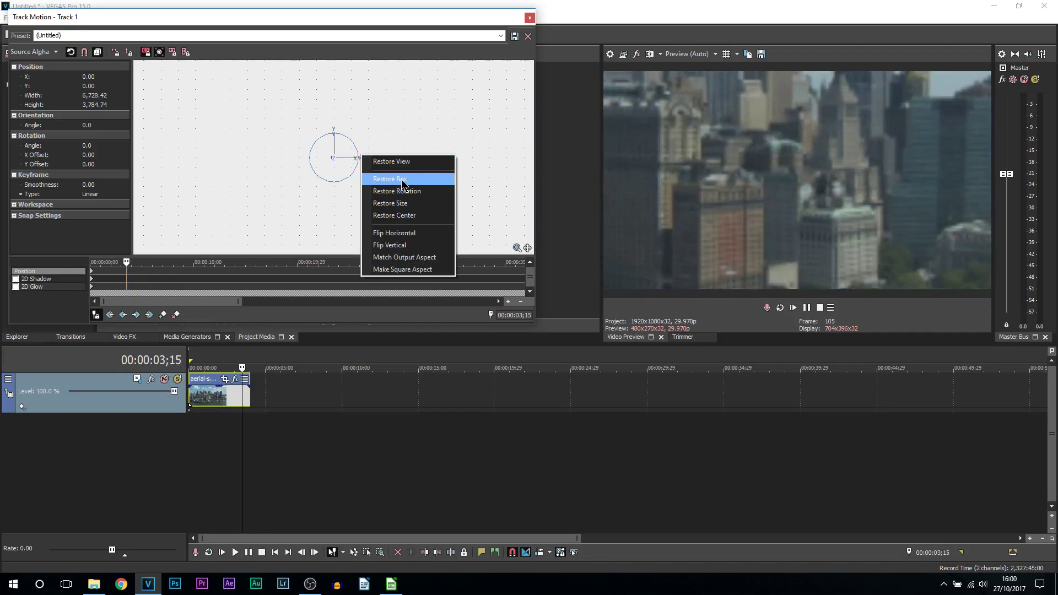
click(403, 184)
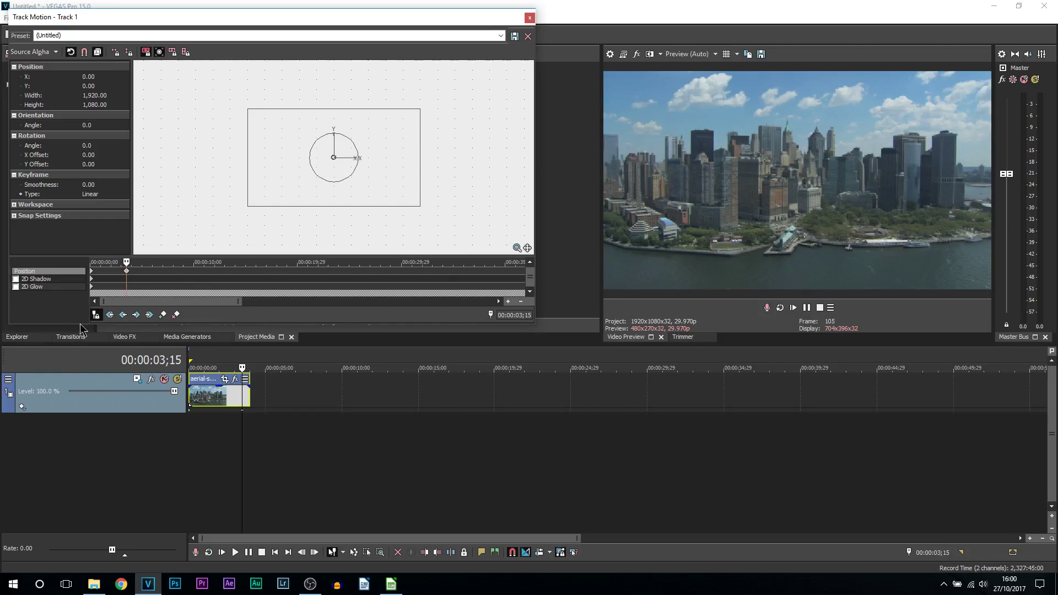
right_click(129, 274)
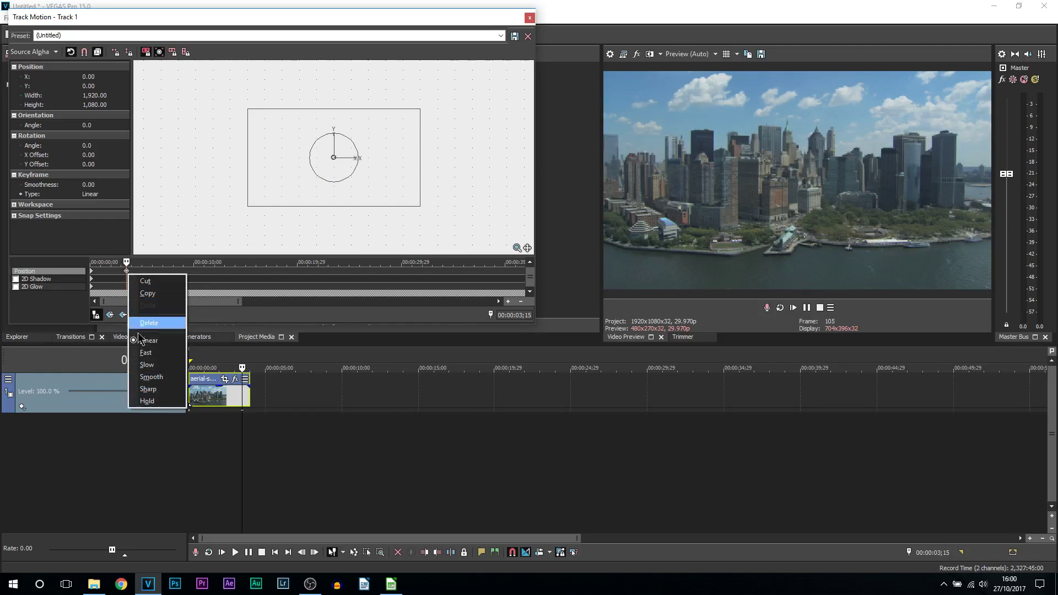
click(171, 365)
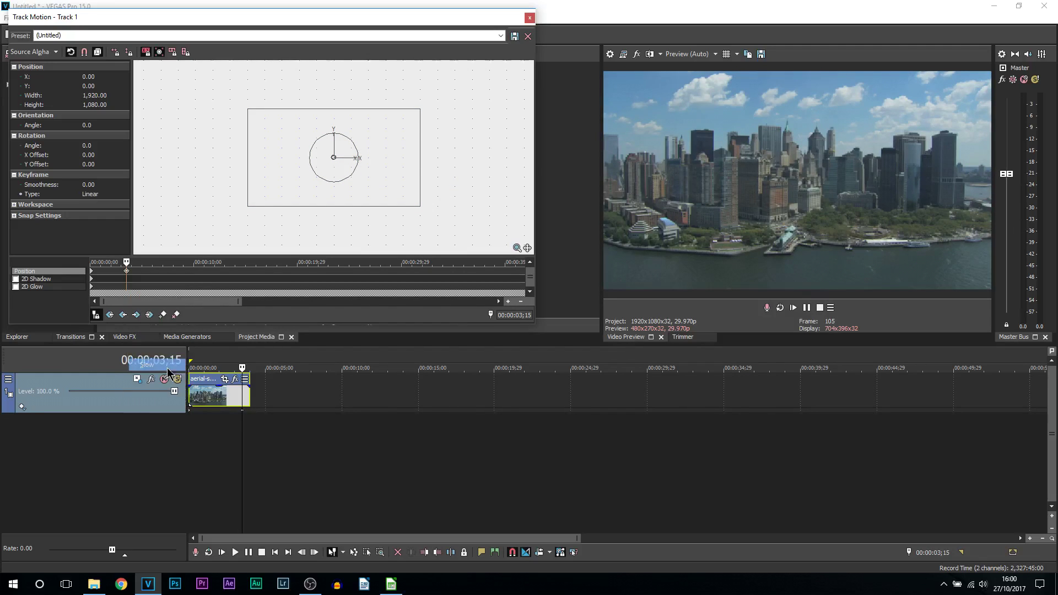
Step: Play the zoom-out from the clip start and pause
click(191, 400)
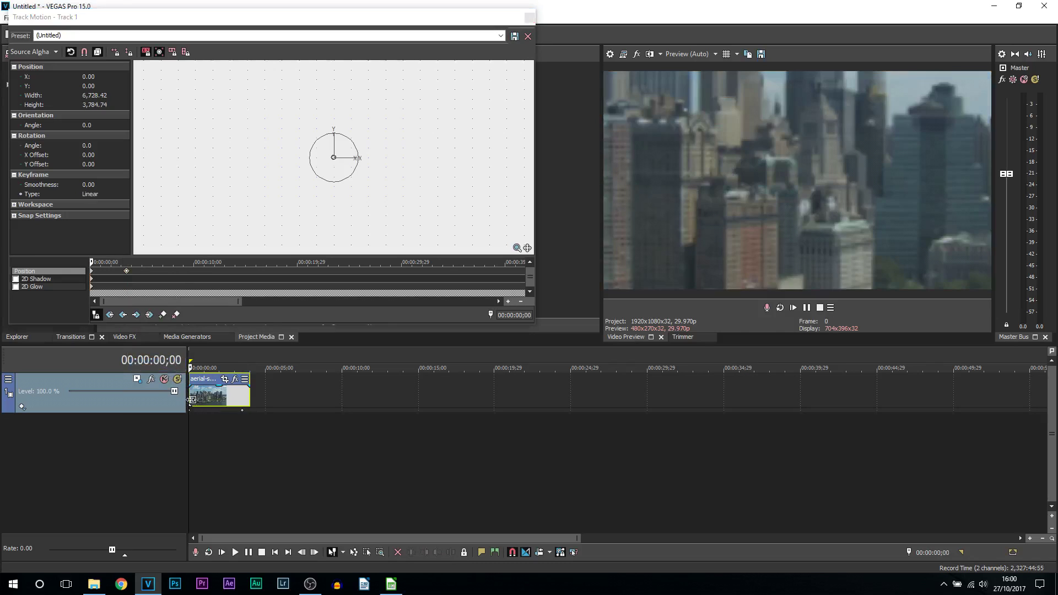
click(806, 309)
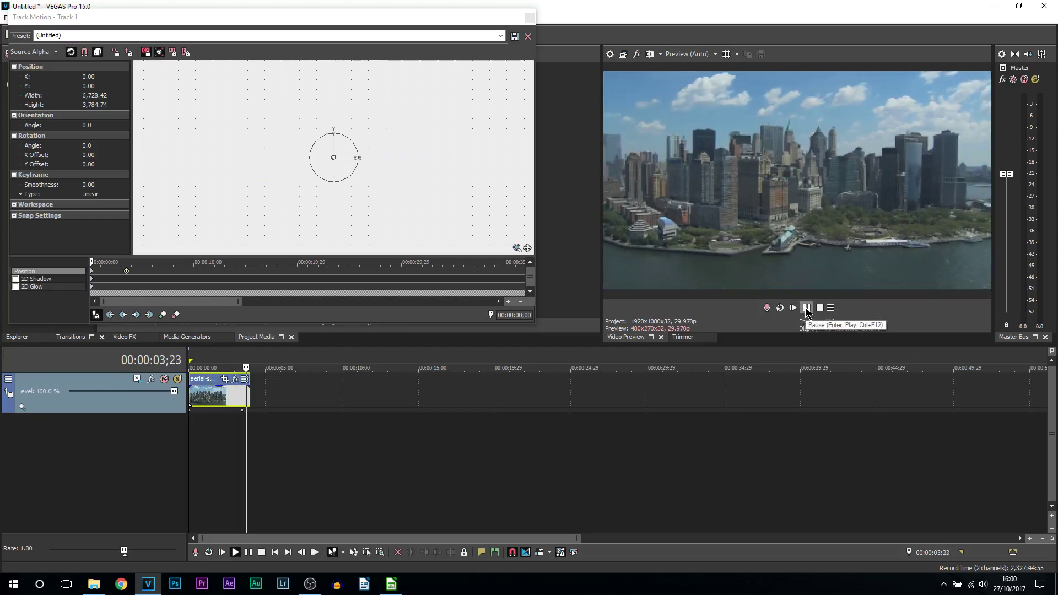
click(806, 308)
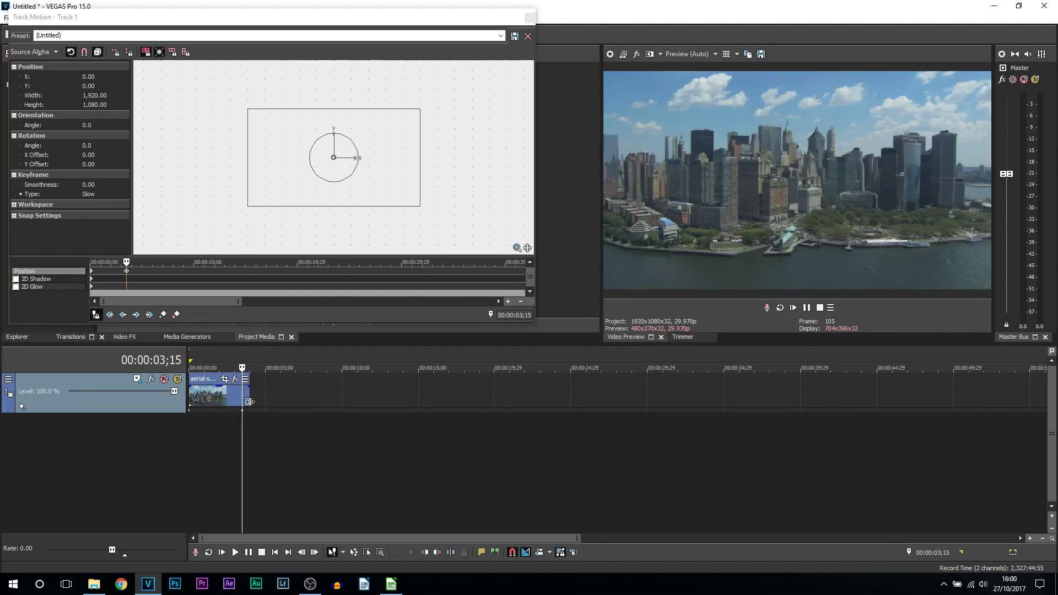
Step: Move the full-frame Position keyframe to the clip end at 00:00:04;00
click(246, 396)
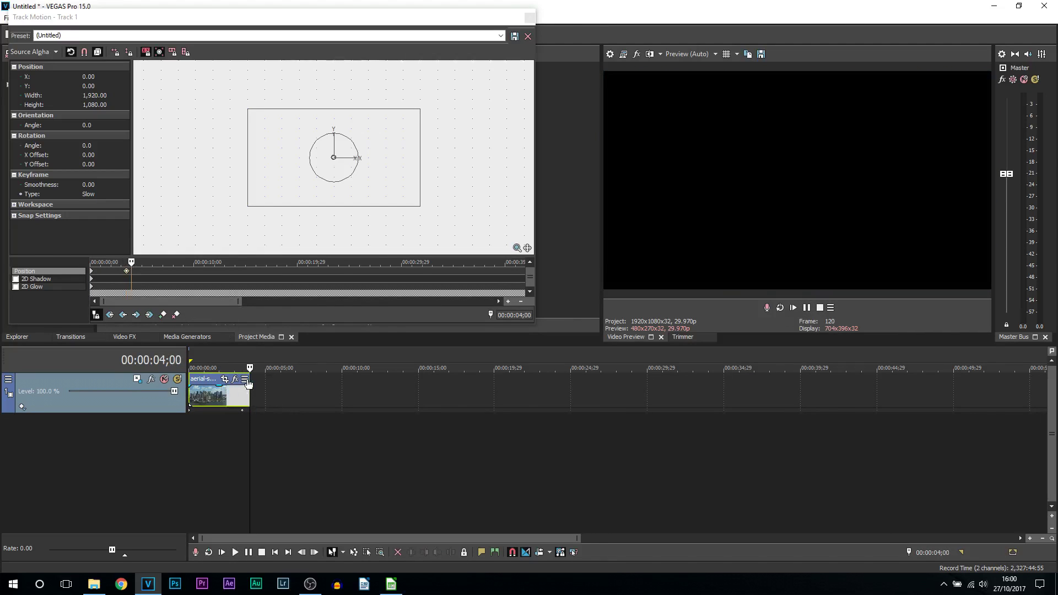
click(249, 412)
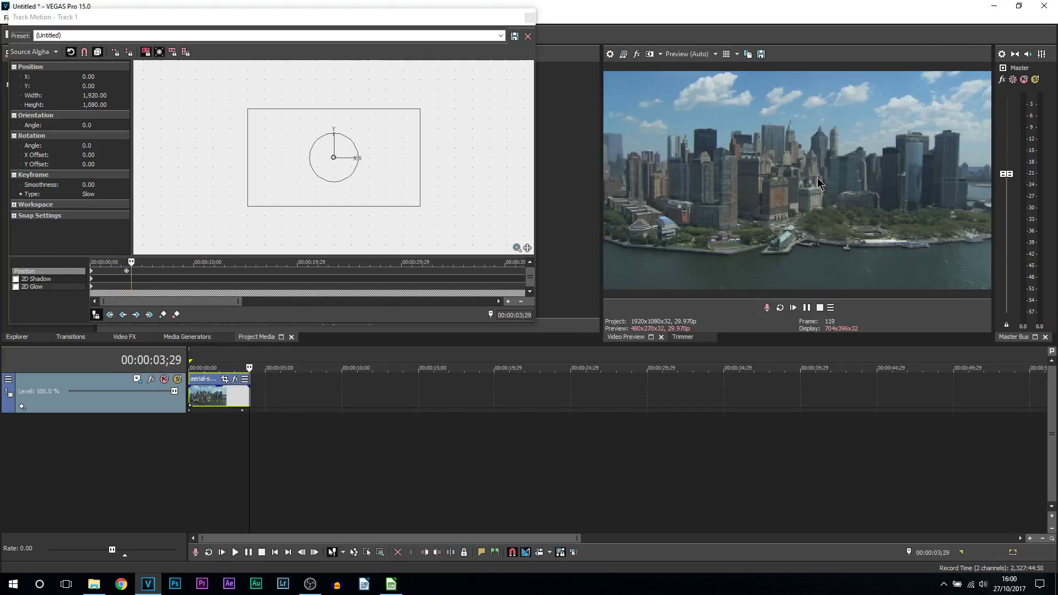
drag(126, 271, 161, 279)
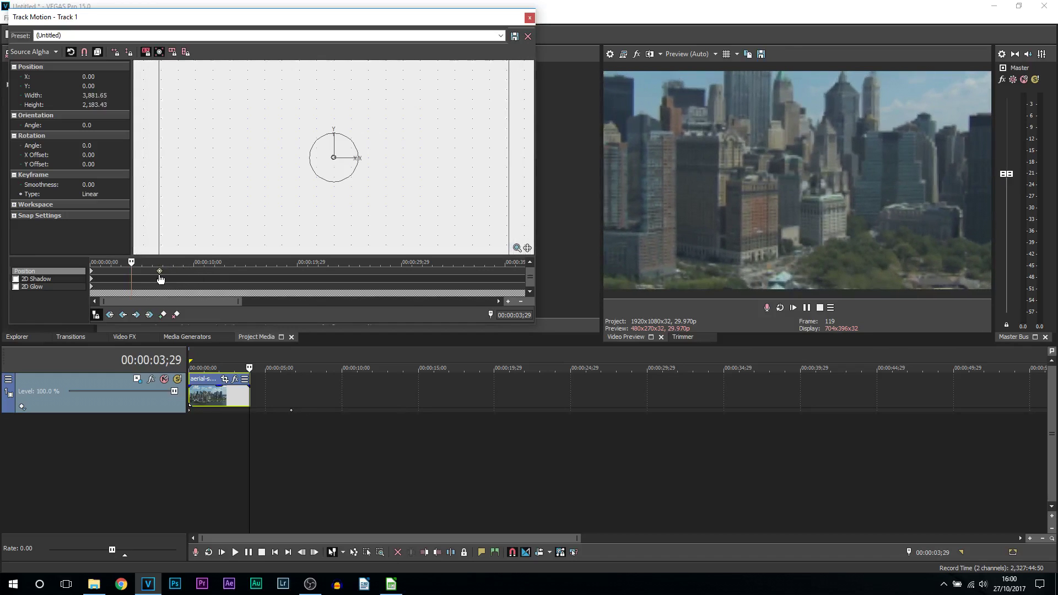
Step: Play the full slow zoom-out from the start twice to review it
click(192, 400)
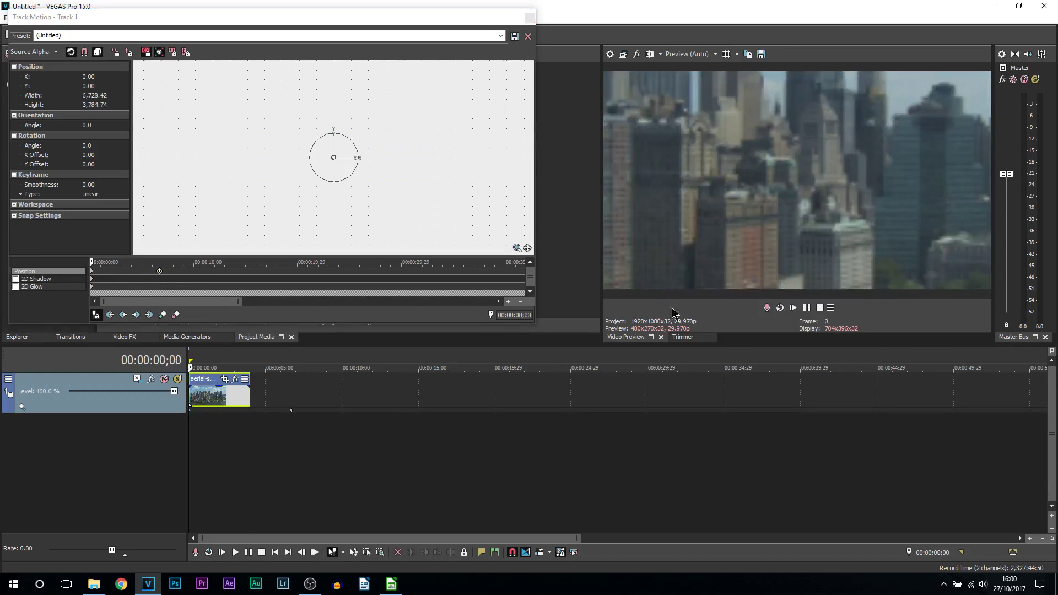
key(space)
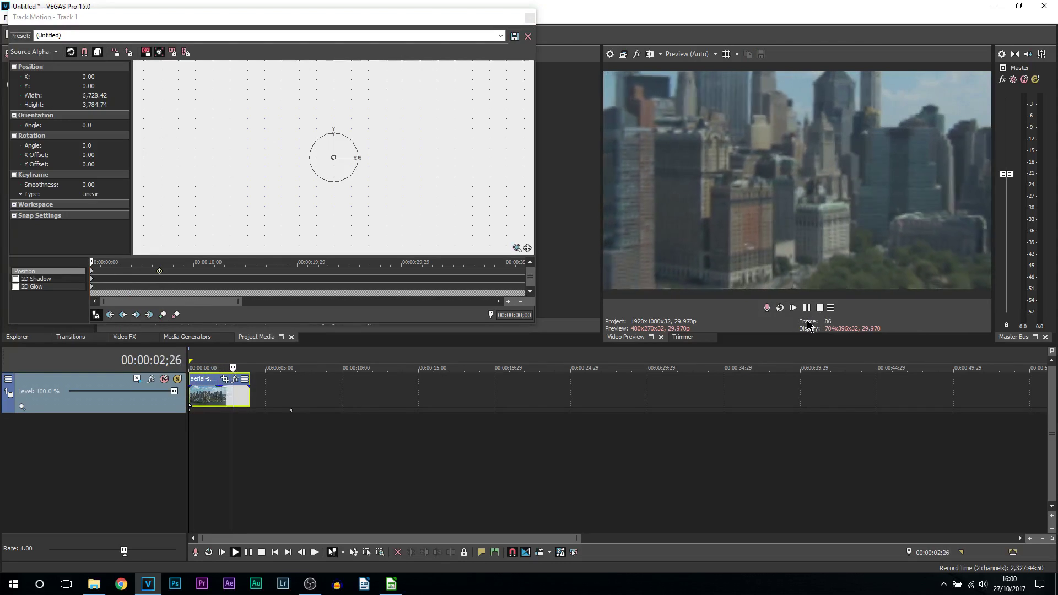
click(807, 308)
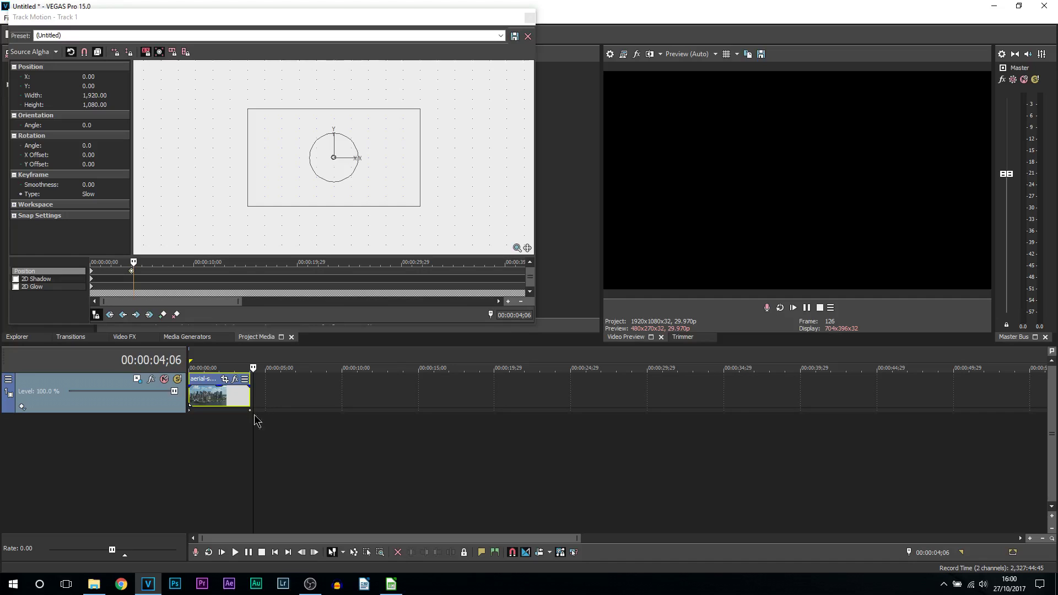
click(193, 405)
click(793, 308)
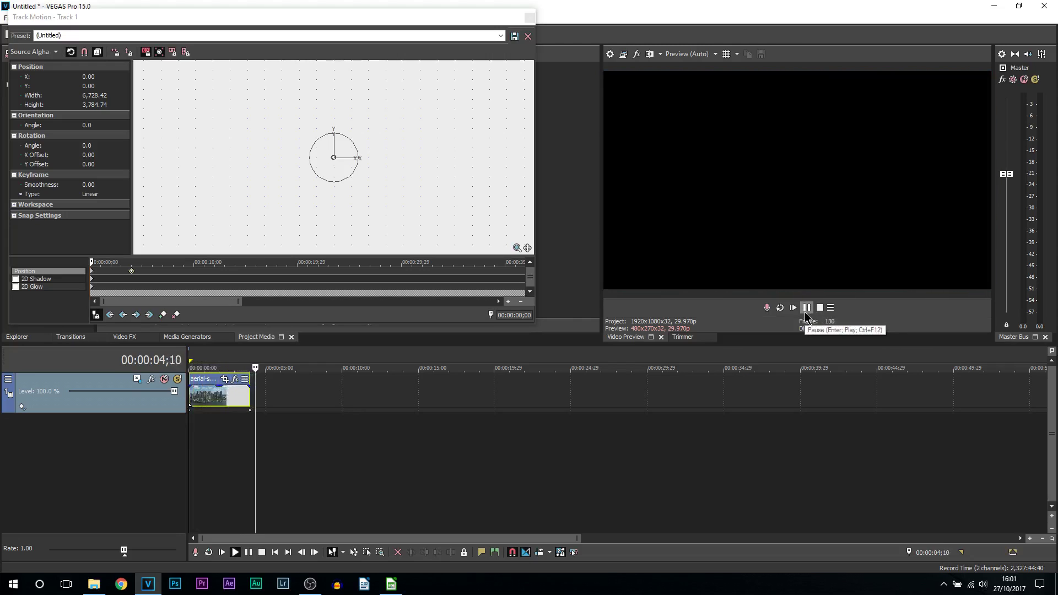
click(247, 416)
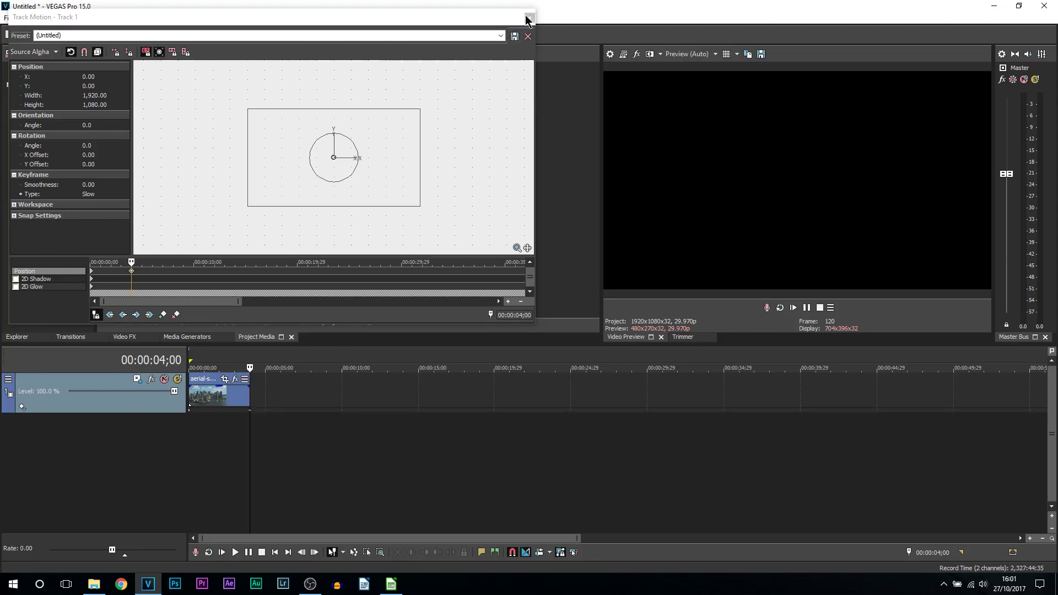
Step: Close Track Motion, time-stretch the city clip to end at 00:00:07;23, and play it
click(529, 18)
click(214, 404)
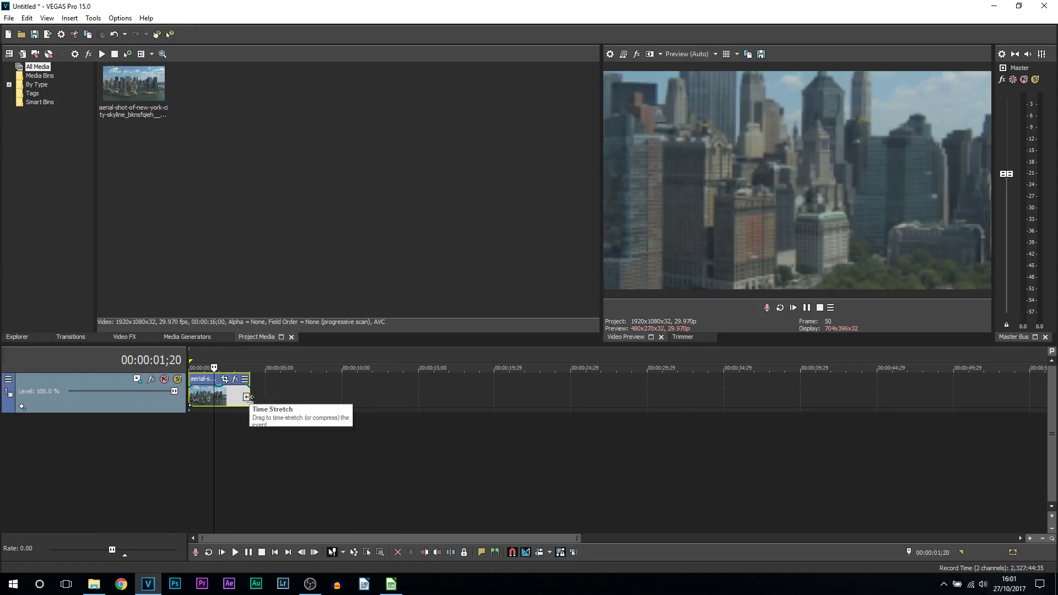
drag(248, 397, 307, 397)
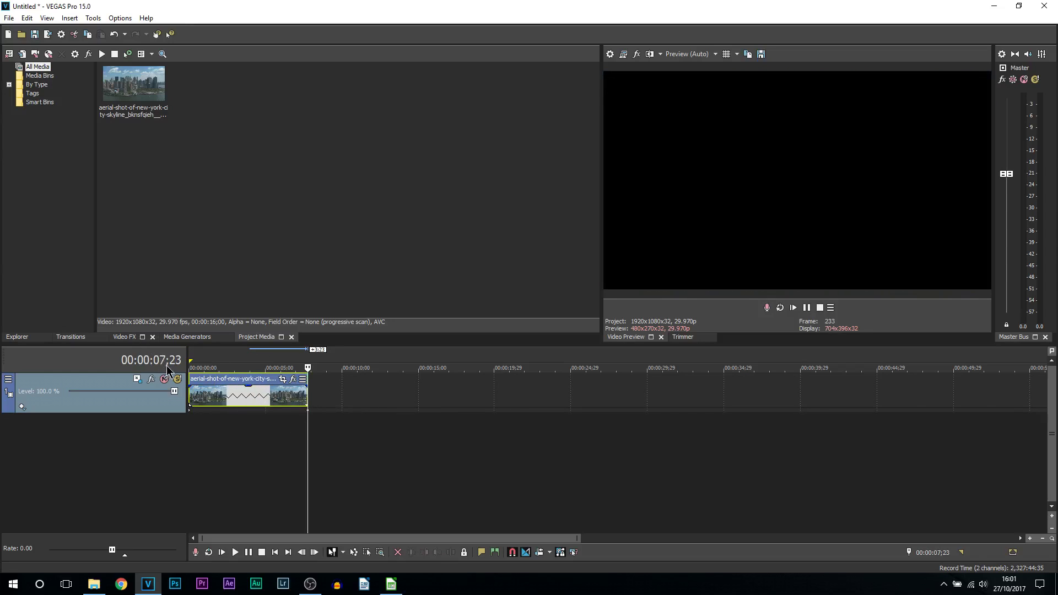
click(194, 406)
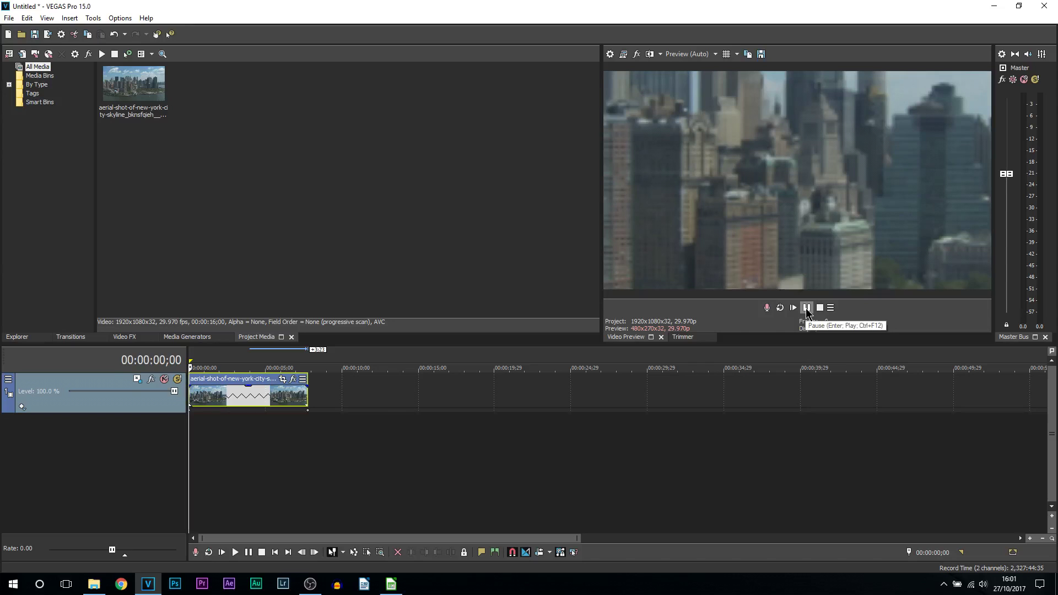
click(807, 308)
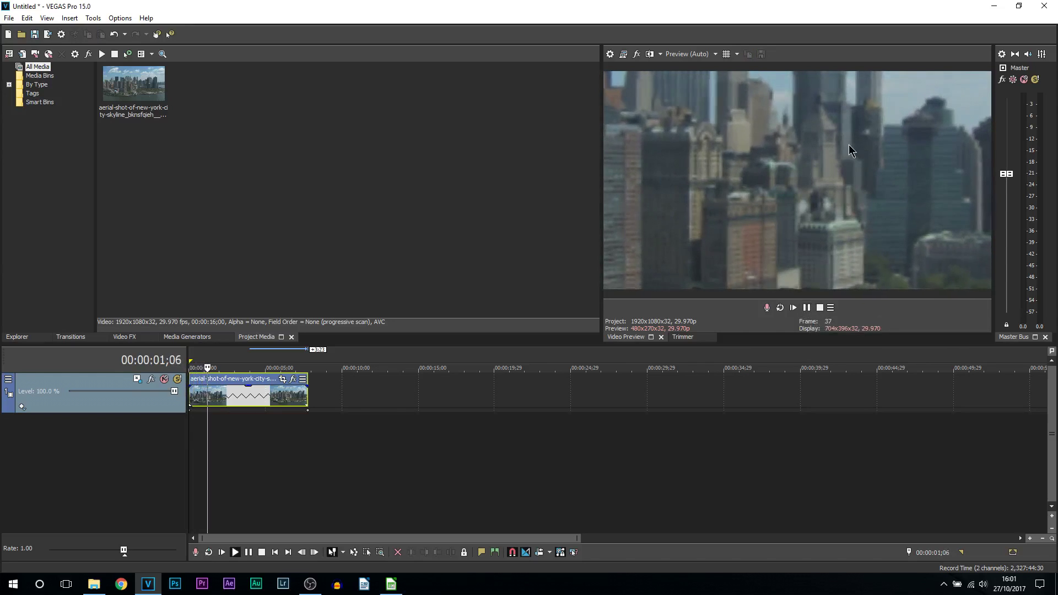